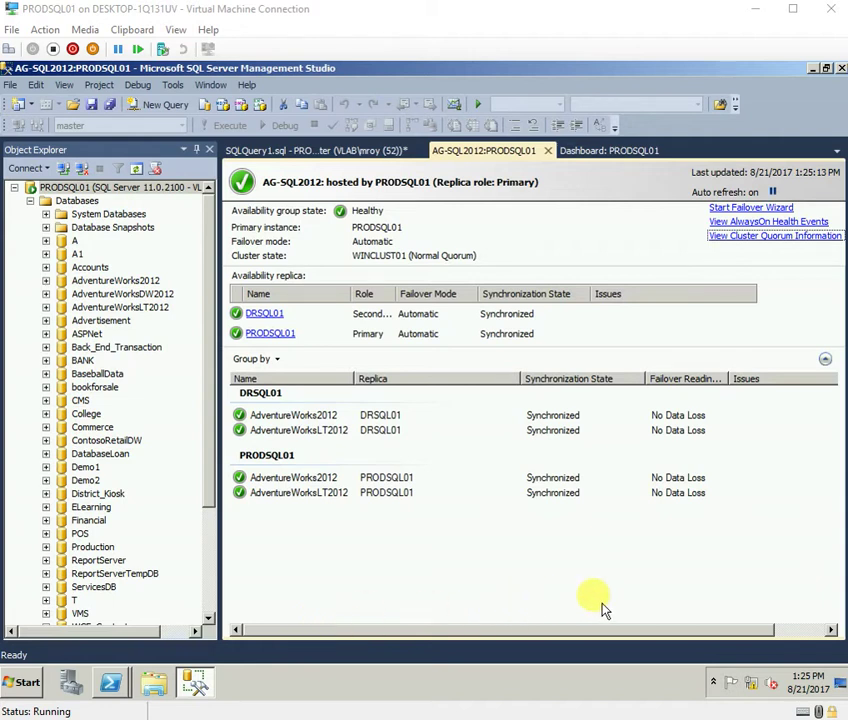
Step: Examine the cluster quorum information for AG-SQL2012, checking the vote counts of DRSQL01, the File Share Witness and PRODSQL01
click(738, 238)
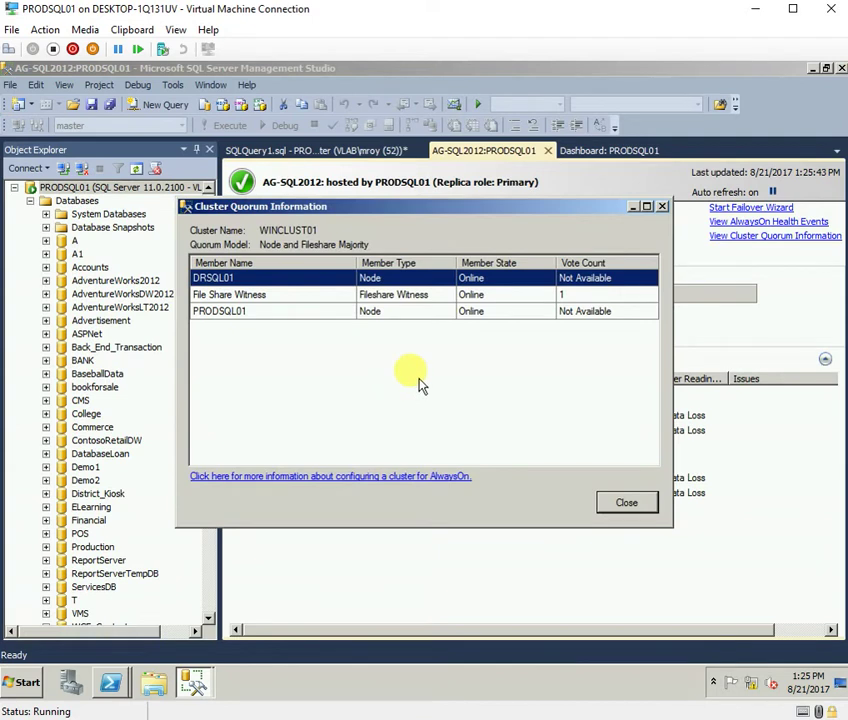
click(238, 313)
click(236, 281)
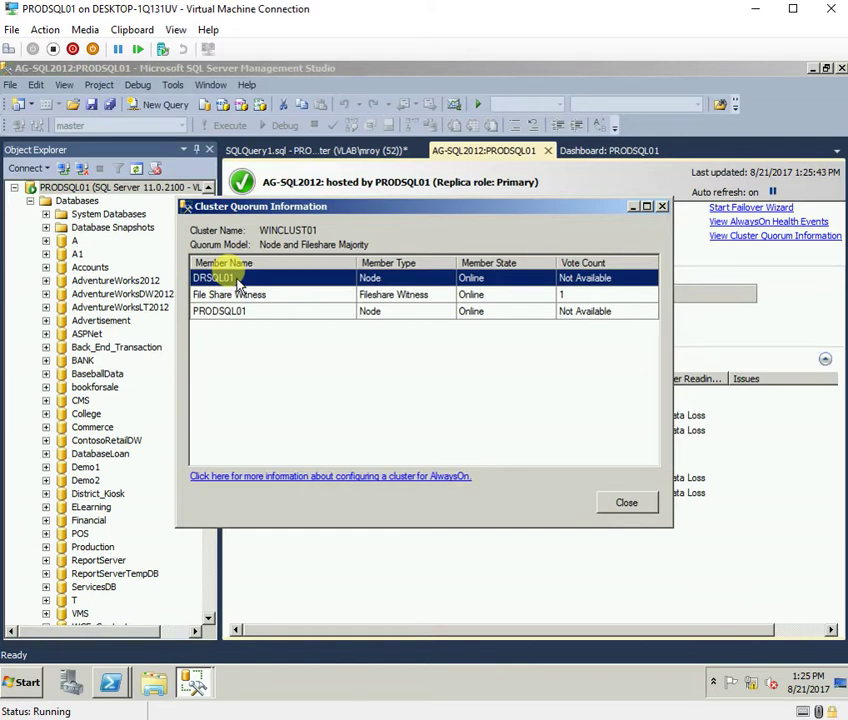
click(237, 298)
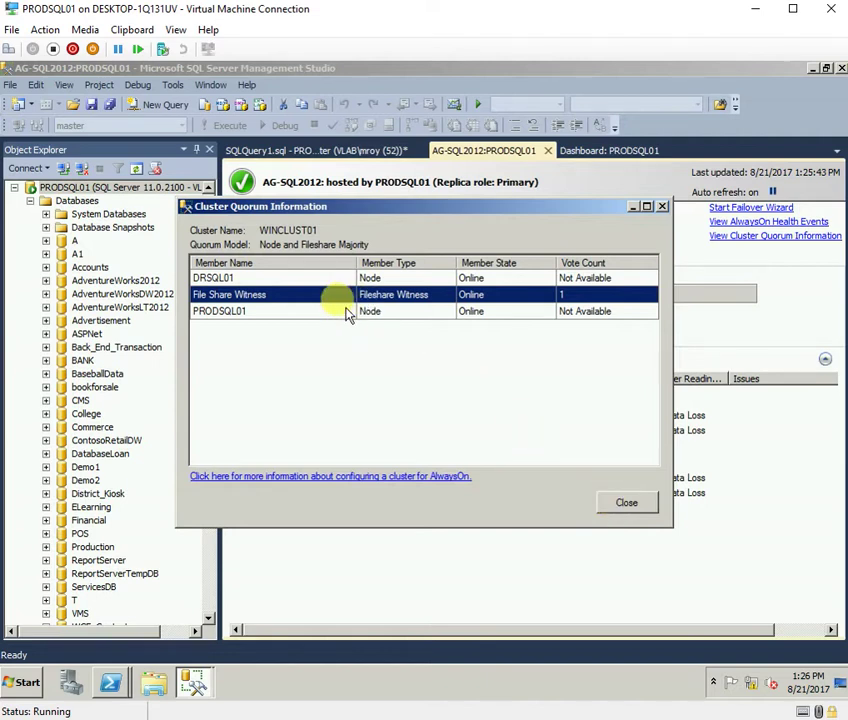
click(270, 318)
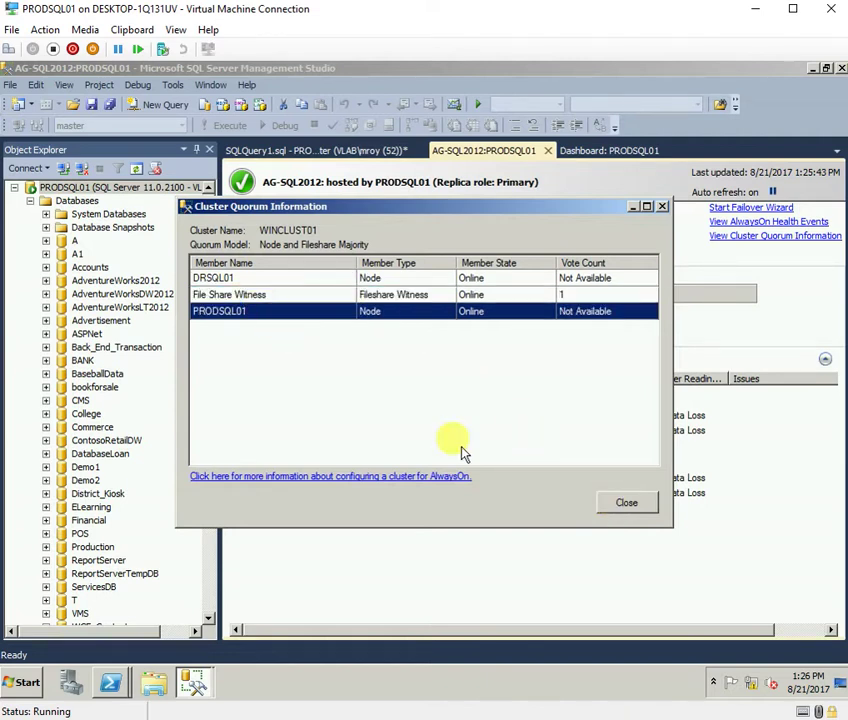
click(626, 502)
Step: Review the number_of_quorum_votes values for PRODSQL01 and DRSQL01 in the sys.dm_hadr_cluster_members query results
click(353, 154)
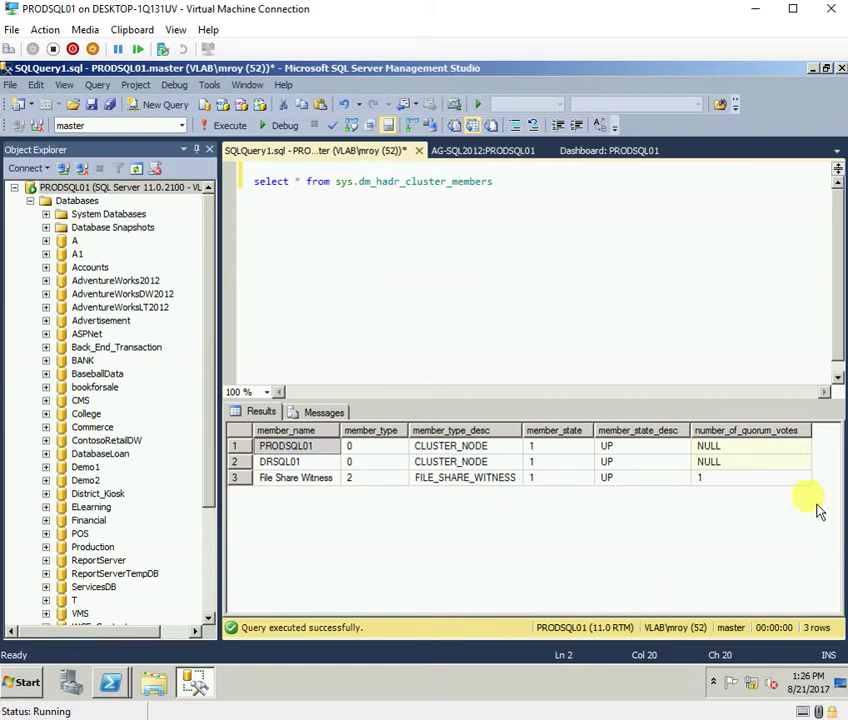
click(732, 446)
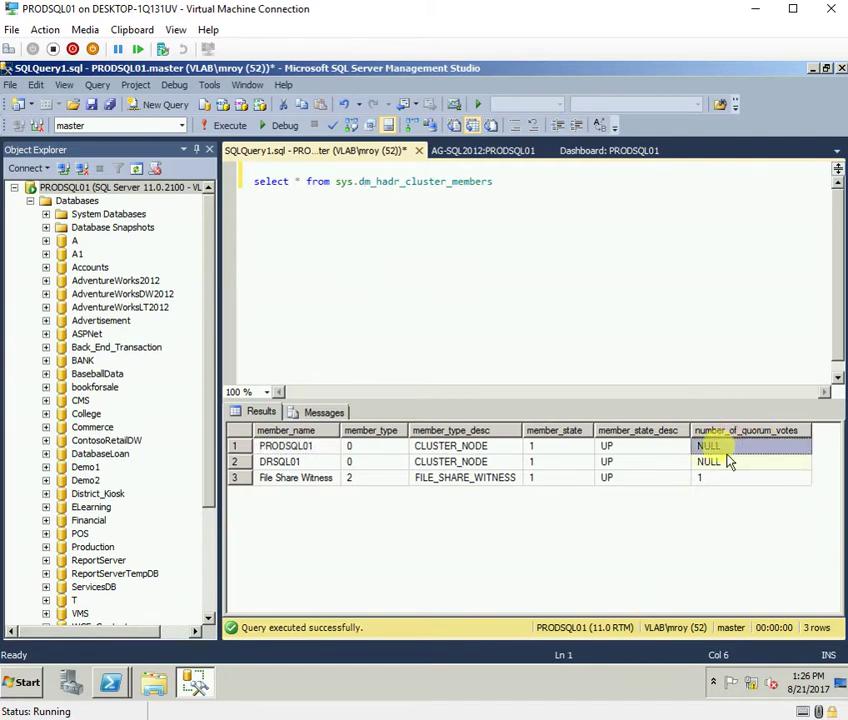
click(728, 462)
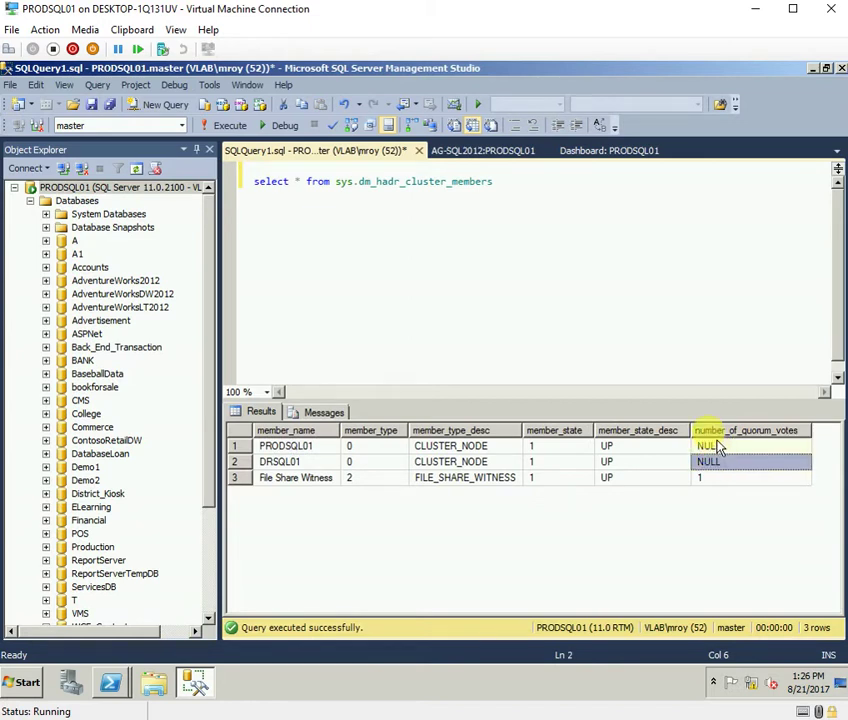
click(721, 447)
click(714, 463)
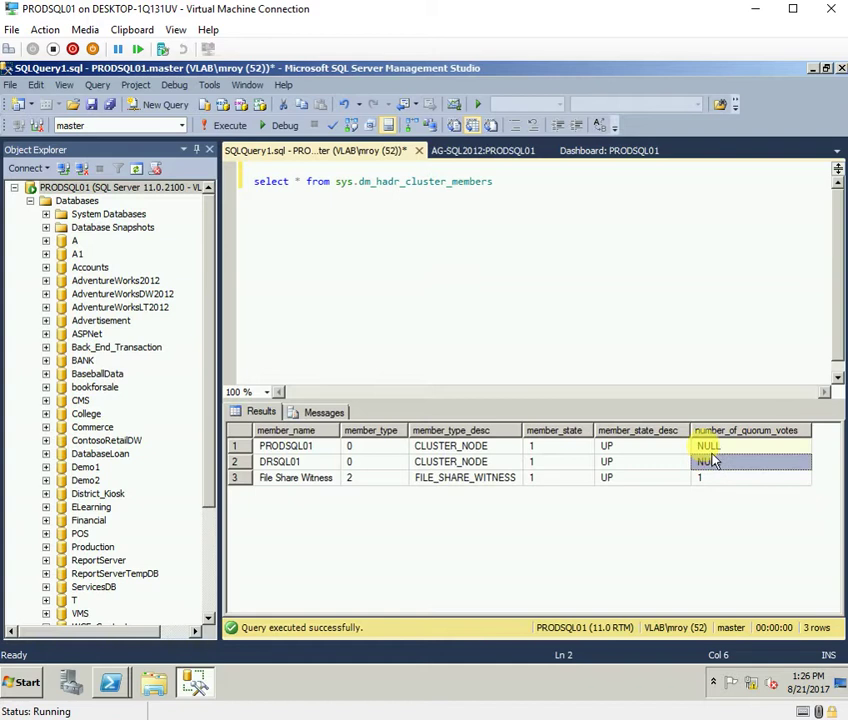
click(712, 448)
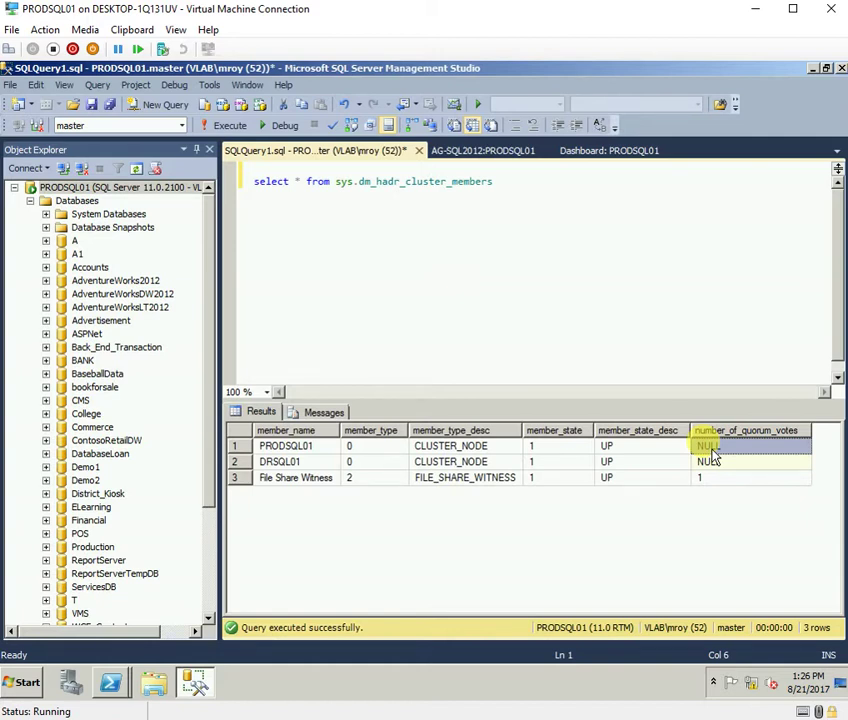
Step: Minimize SQL Server Management Studio and close both open PowerShell windows to clear the desktop
click(196, 682)
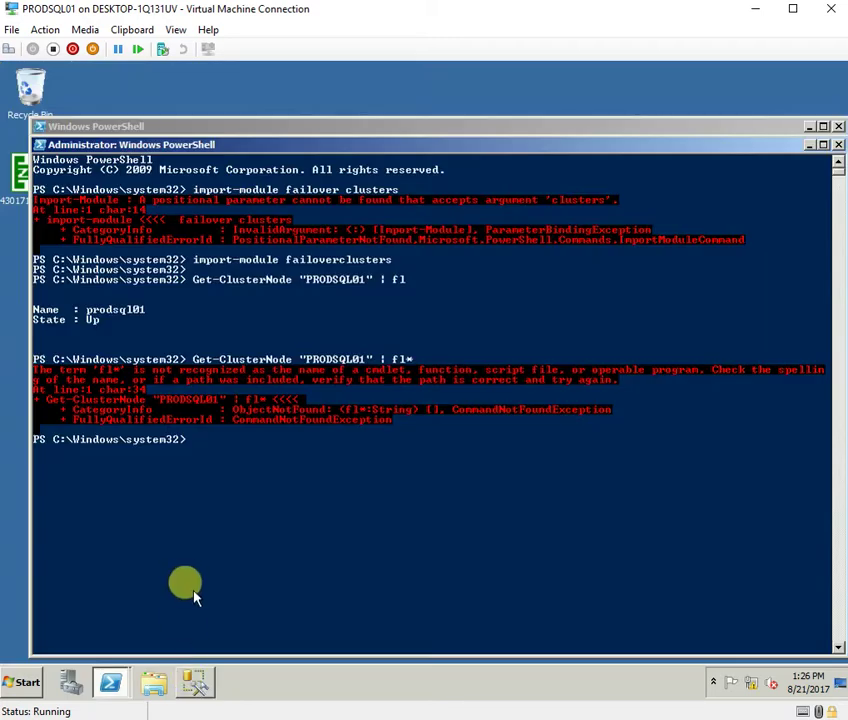
click(838, 144)
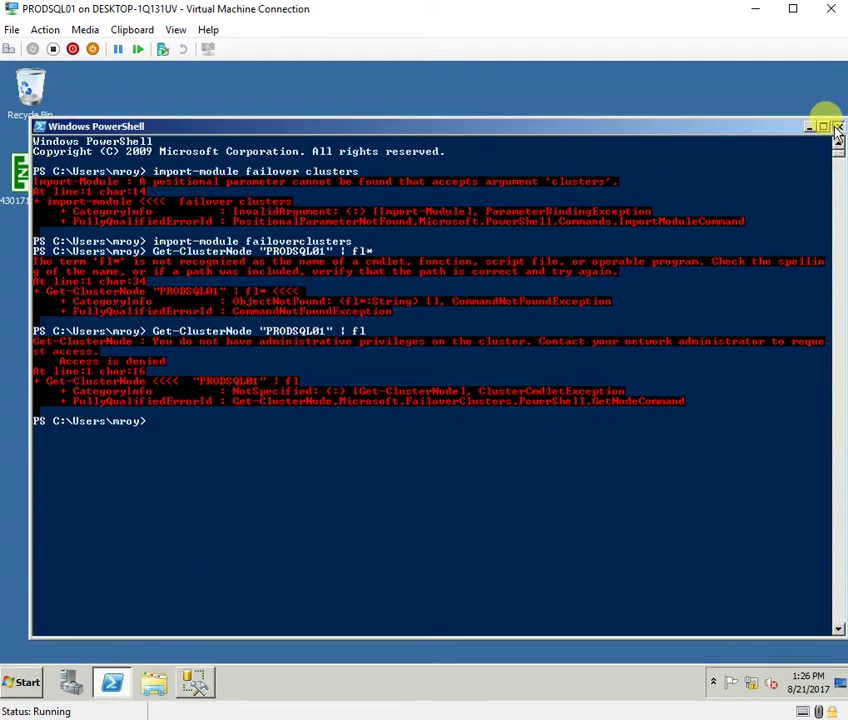
click(837, 127)
Step: Try to extract the 430171_intl_x64_zip hotfix package to C:\
click(35, 177)
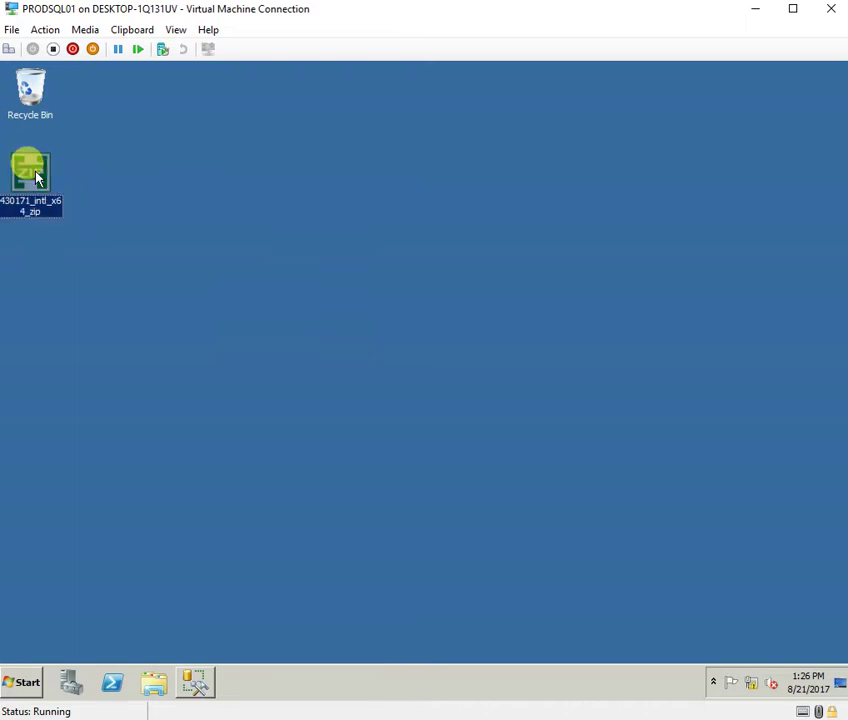
double_click(35, 177)
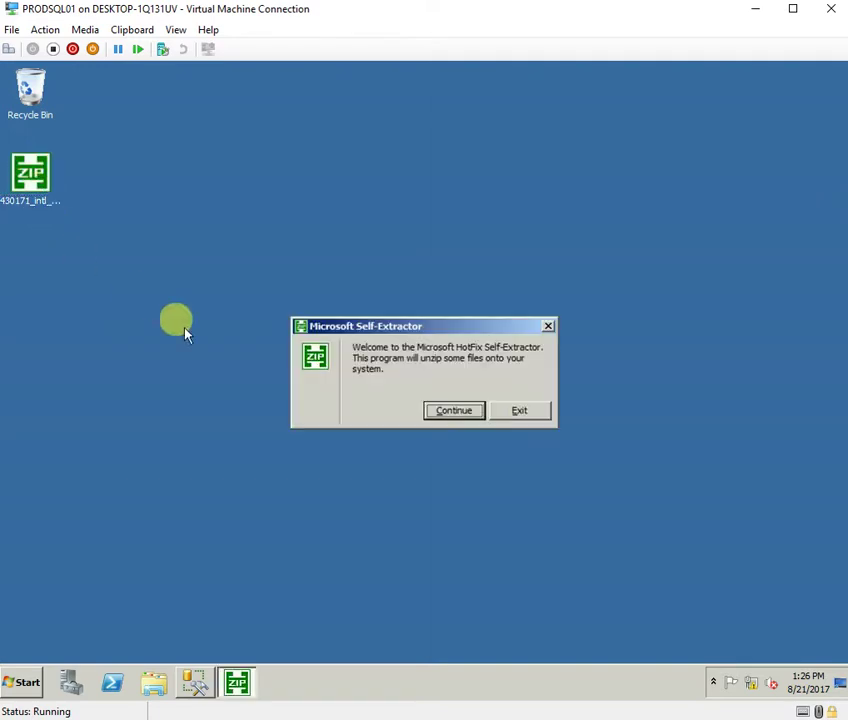
click(466, 411)
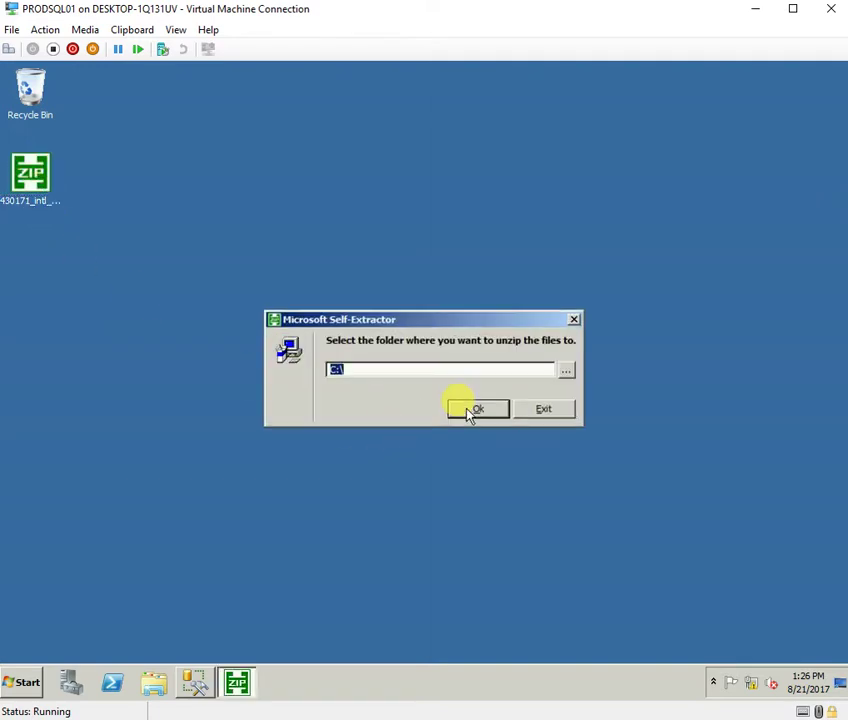
click(467, 407)
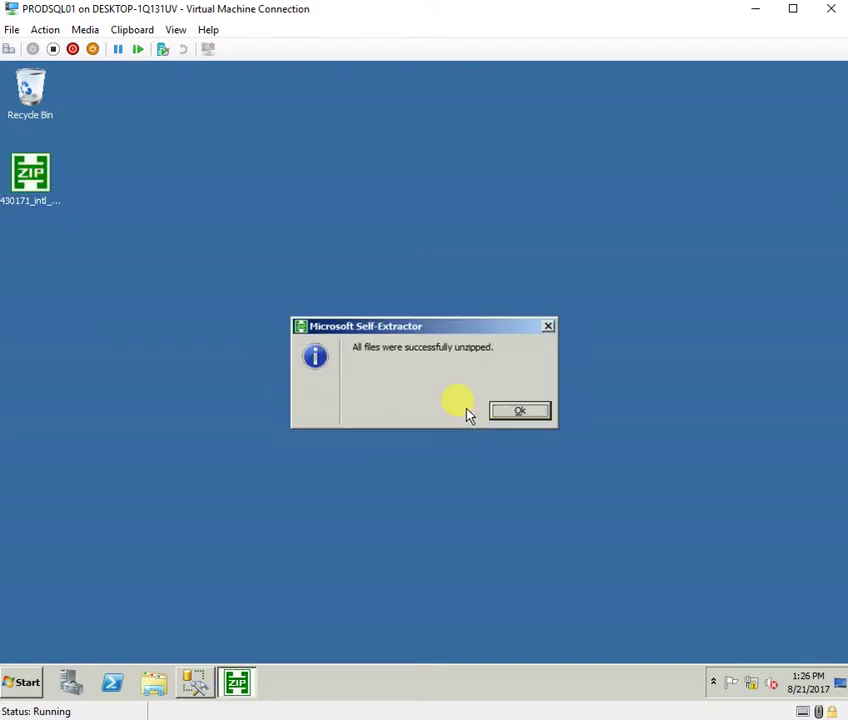
click(515, 413)
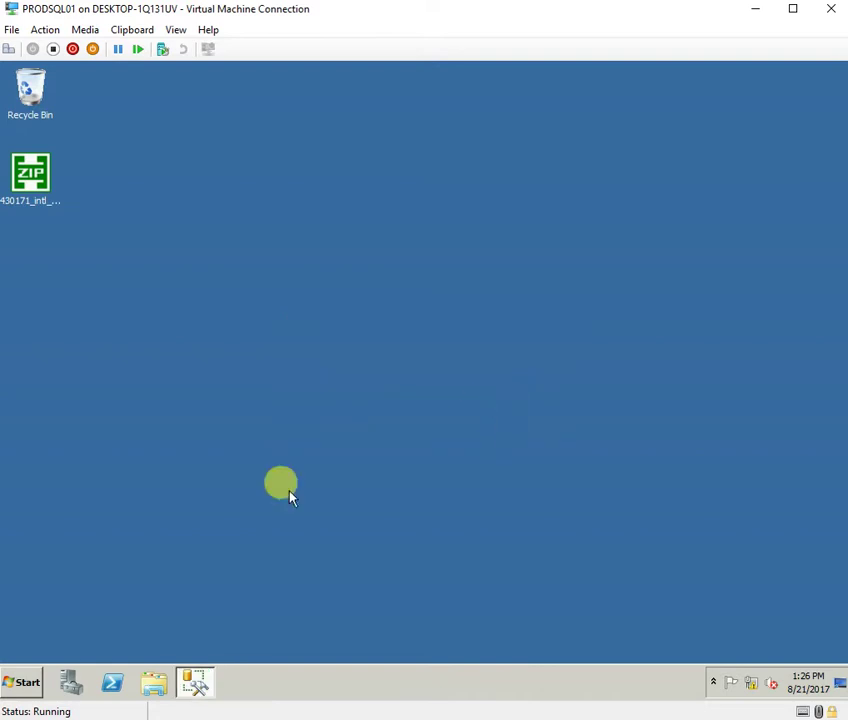
Step: Check the root of the C: drive for the extracted hotfix files
click(155, 683)
click(70, 338)
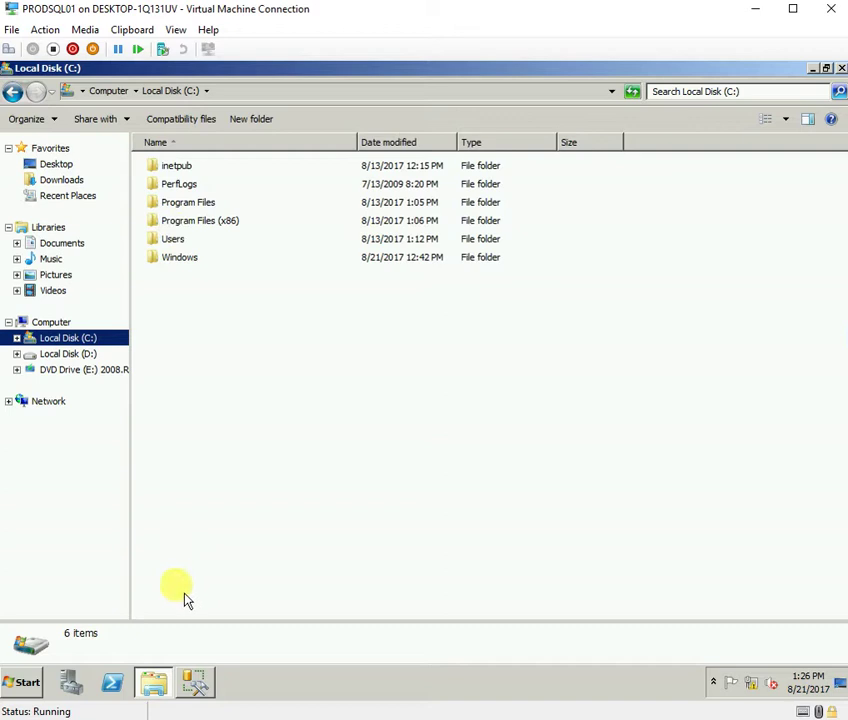
click(147, 695)
Step: Extract the 430171_intl_x64_zip hotfix package with the Desktop as its destination folder
right_click(34, 177)
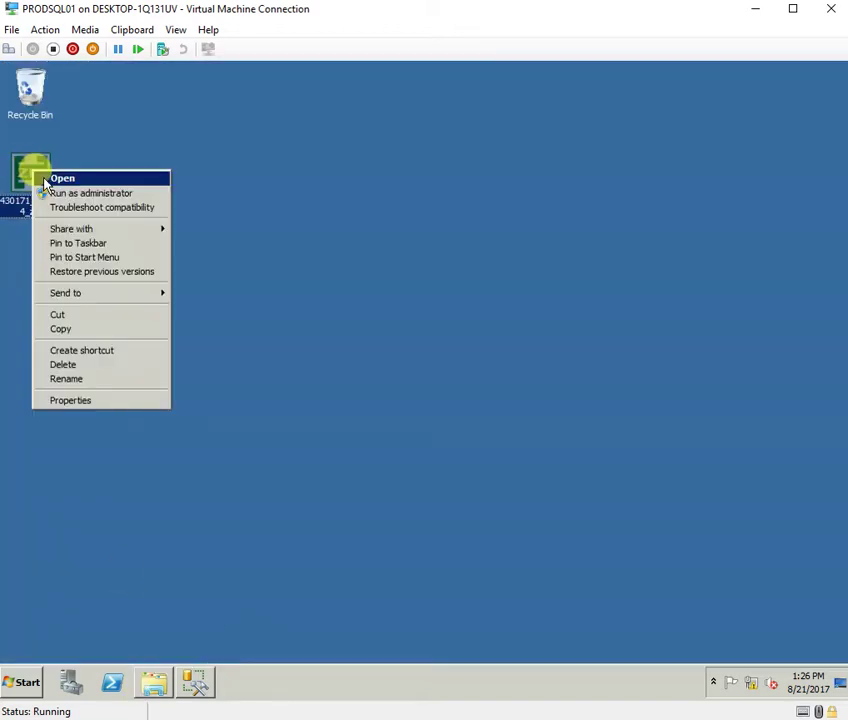
click(30, 172)
double_click(30, 172)
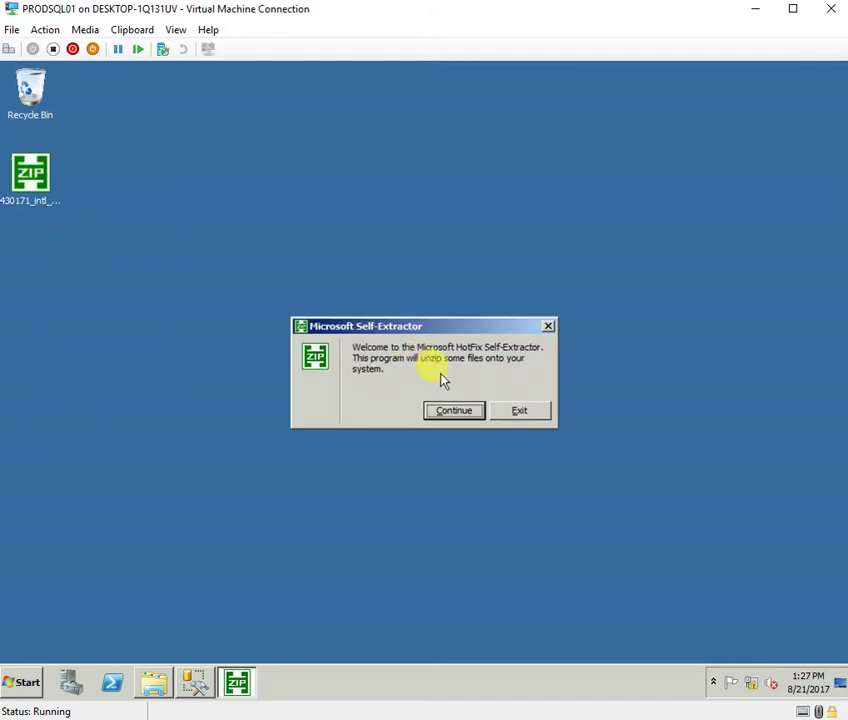
click(452, 409)
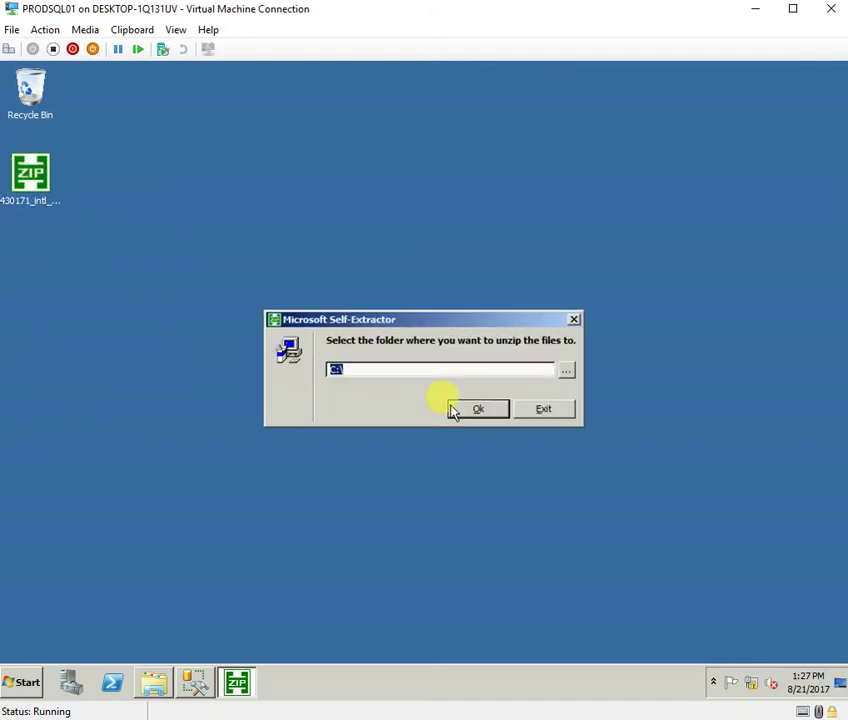
click(566, 371)
click(340, 289)
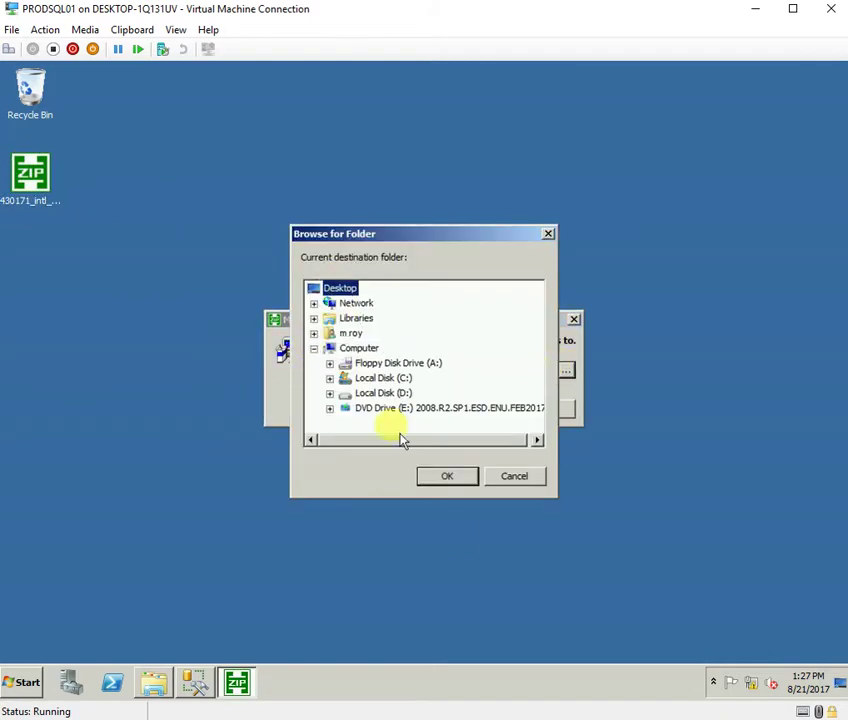
click(452, 481)
click(462, 414)
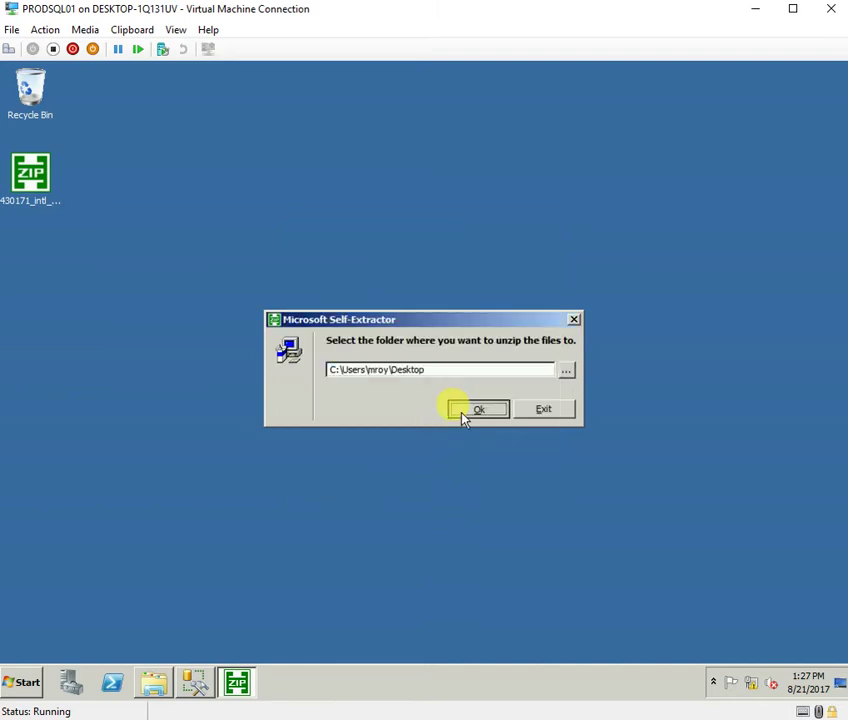
click(520, 411)
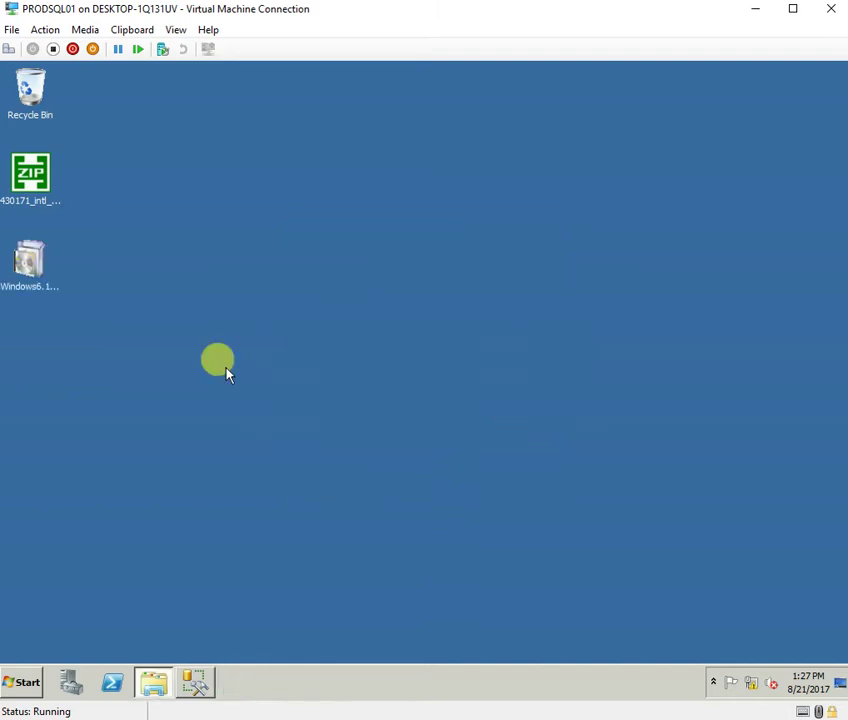
Step: Run the extracted Windows6.1 update package and install hotfix KB2494036
double_click(28, 262)
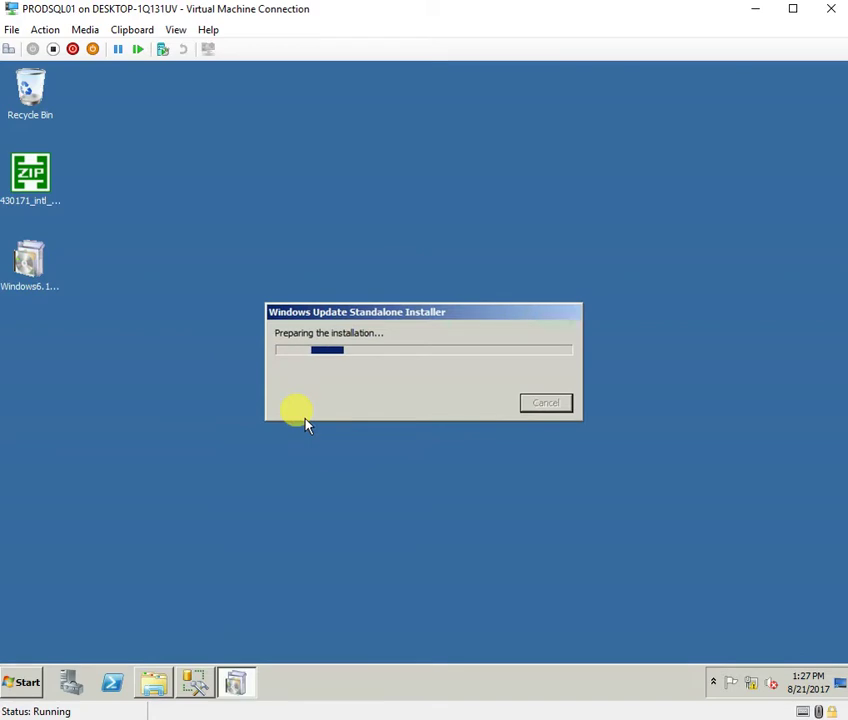
click(20, 290)
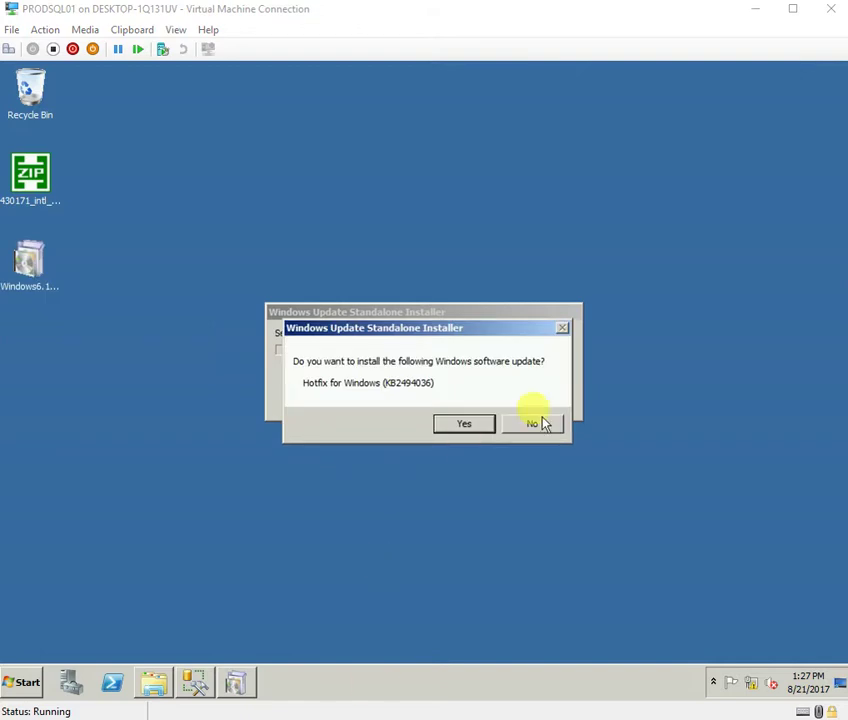
click(484, 424)
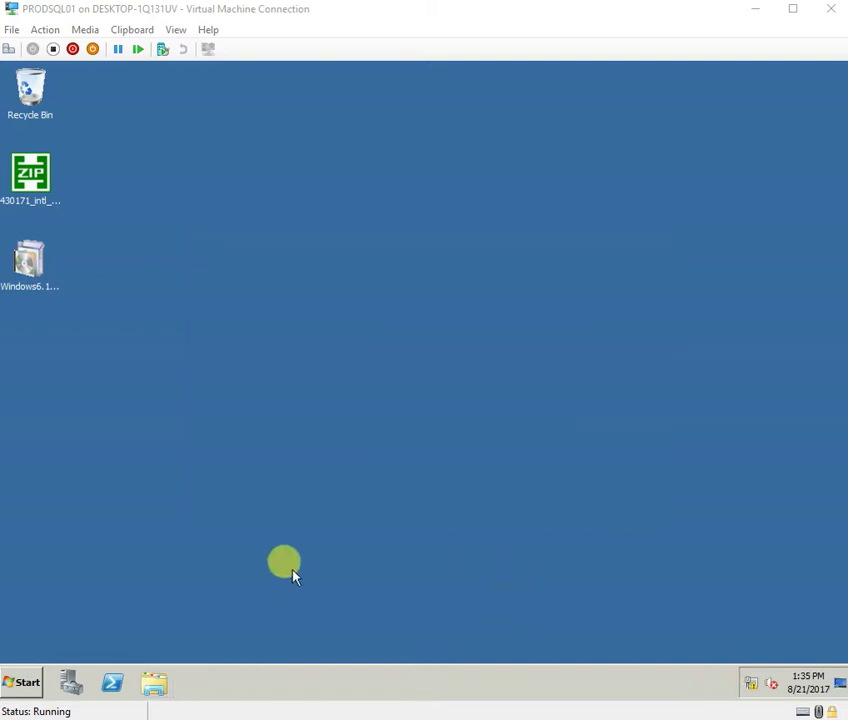
Step: Launch SQL Server Management Studio and connect to the PRODSQL01 database engine with Windows Authentication
click(22, 682)
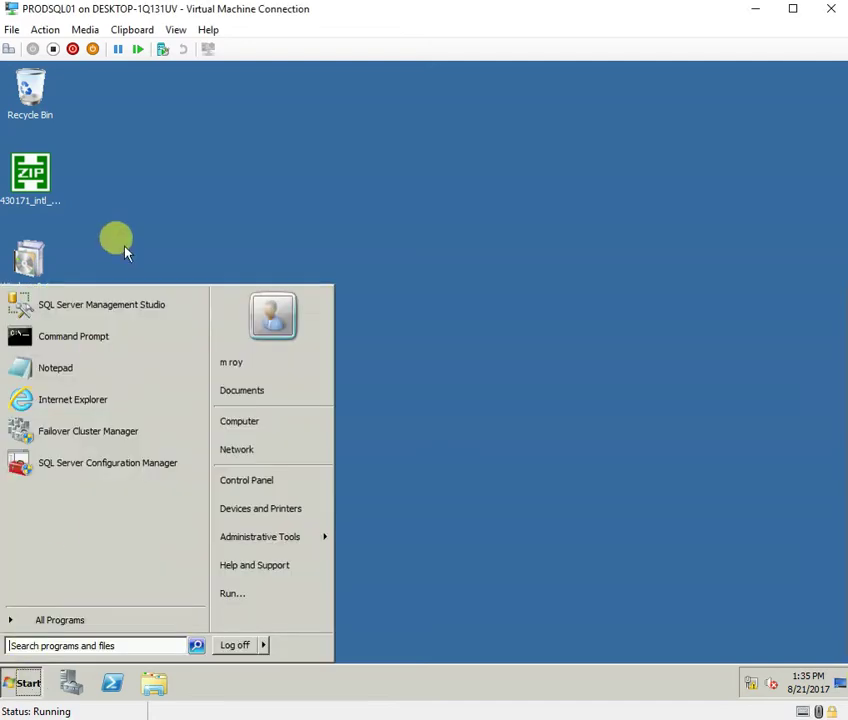
click(99, 306)
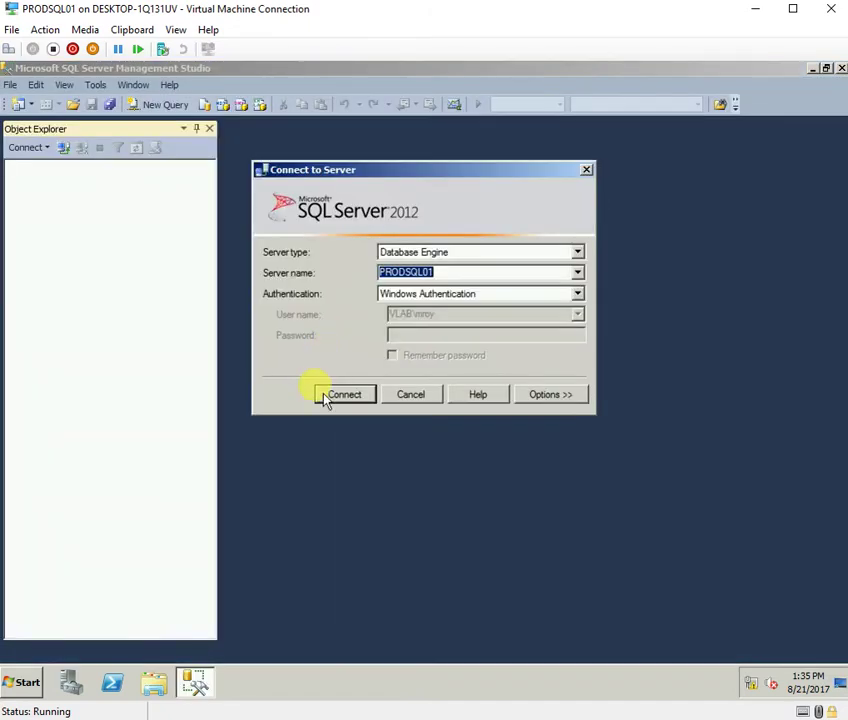
click(324, 394)
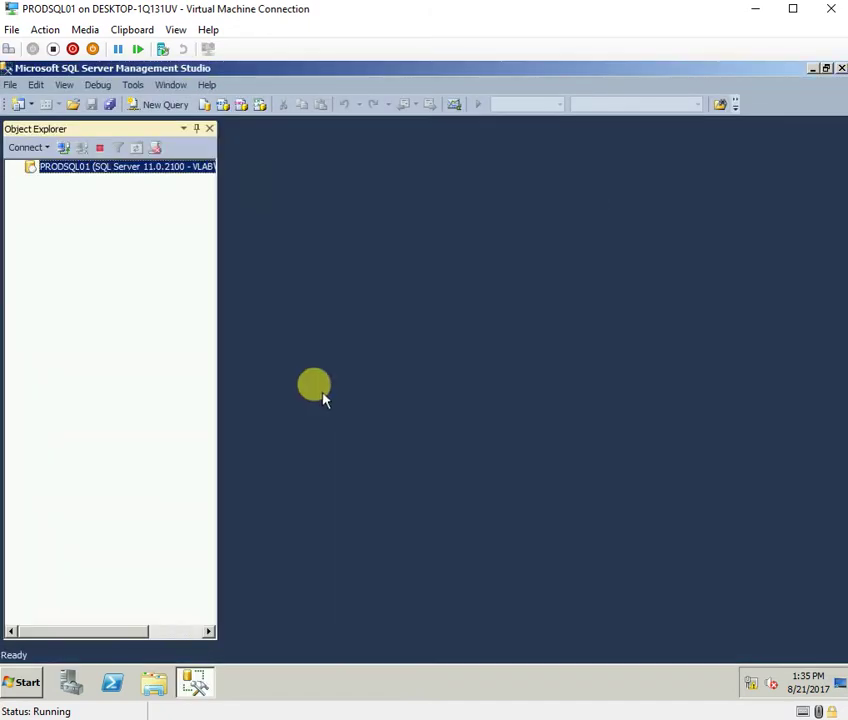
Step: Open the AlwaysOn High Availability dashboard for AG-SQL2012 and examine the vote counts in the cluster quorum information
right_click(111, 225)
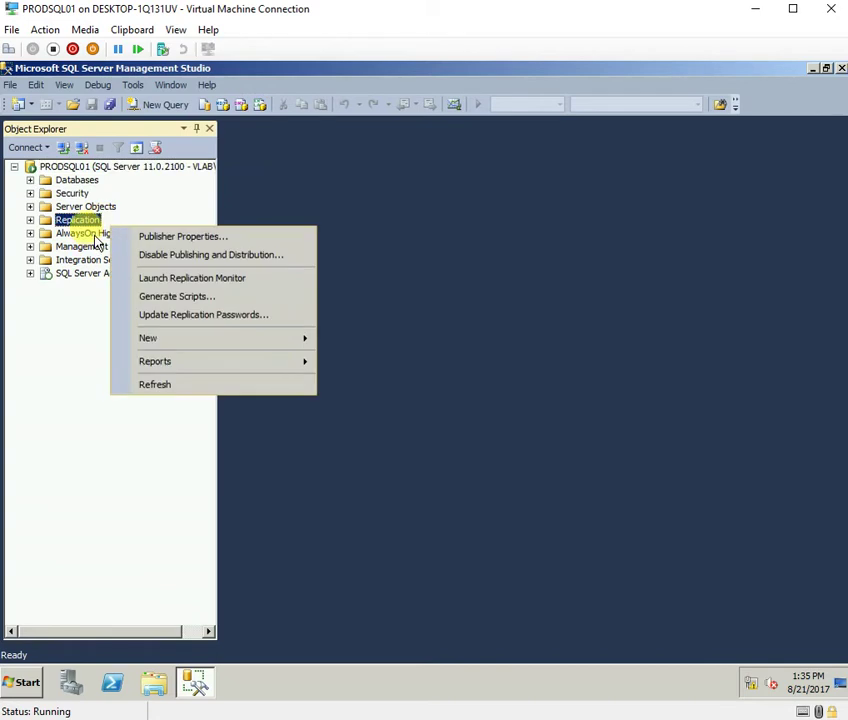
right_click(100, 235)
click(127, 266)
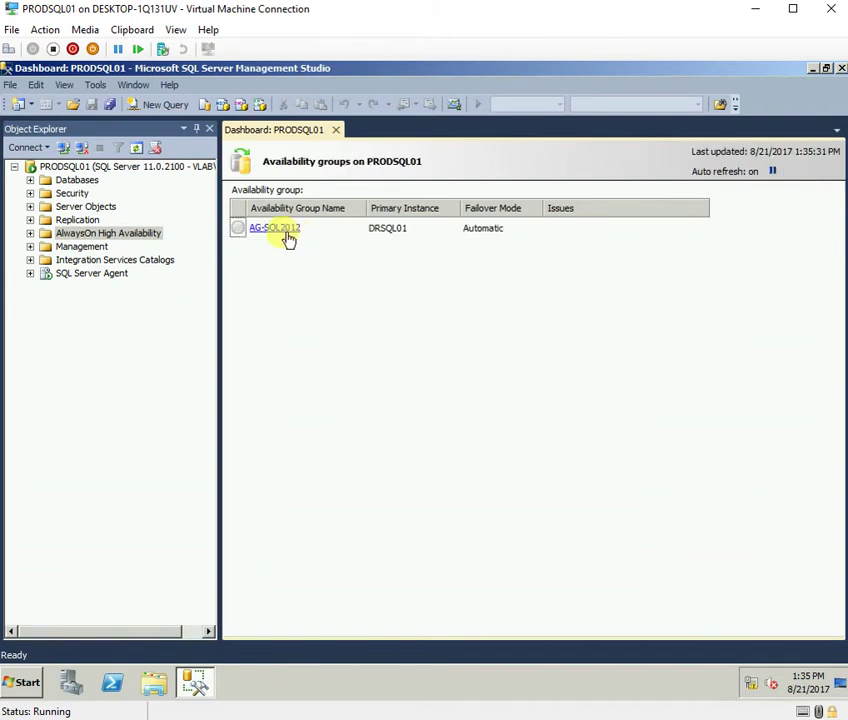
click(286, 235)
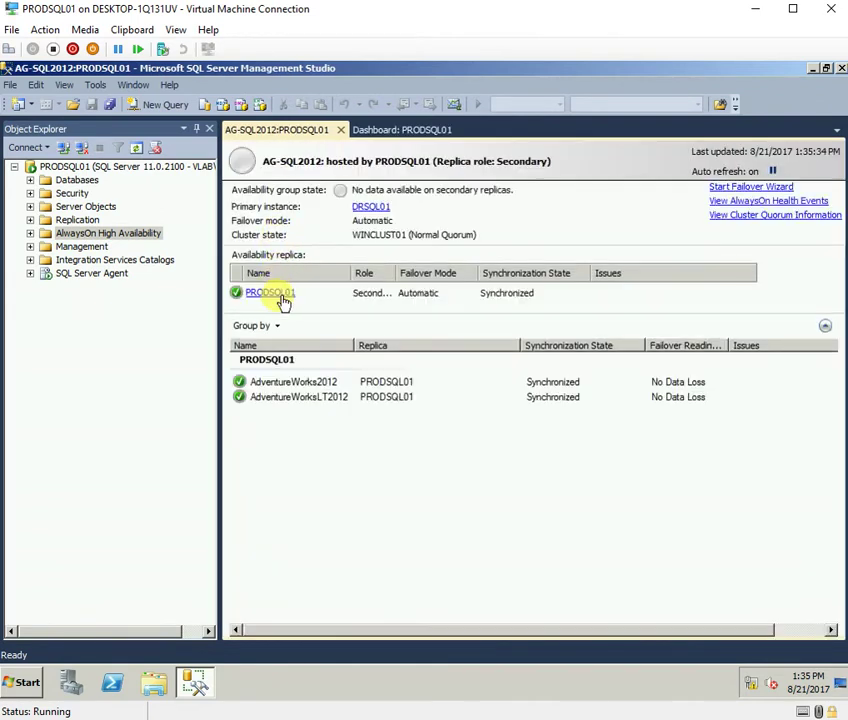
click(760, 216)
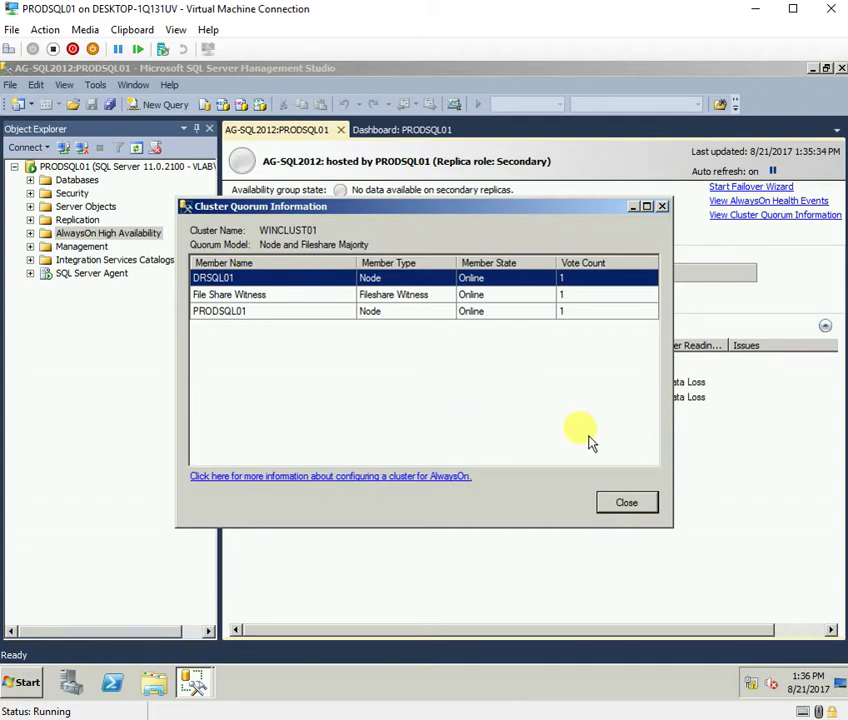
click(626, 502)
Step: Run a new query on PRODSQL01 selecting all columns from sys.dm_hadr_cluster_members and check the number_of_quorum_votes values
right_click(148, 176)
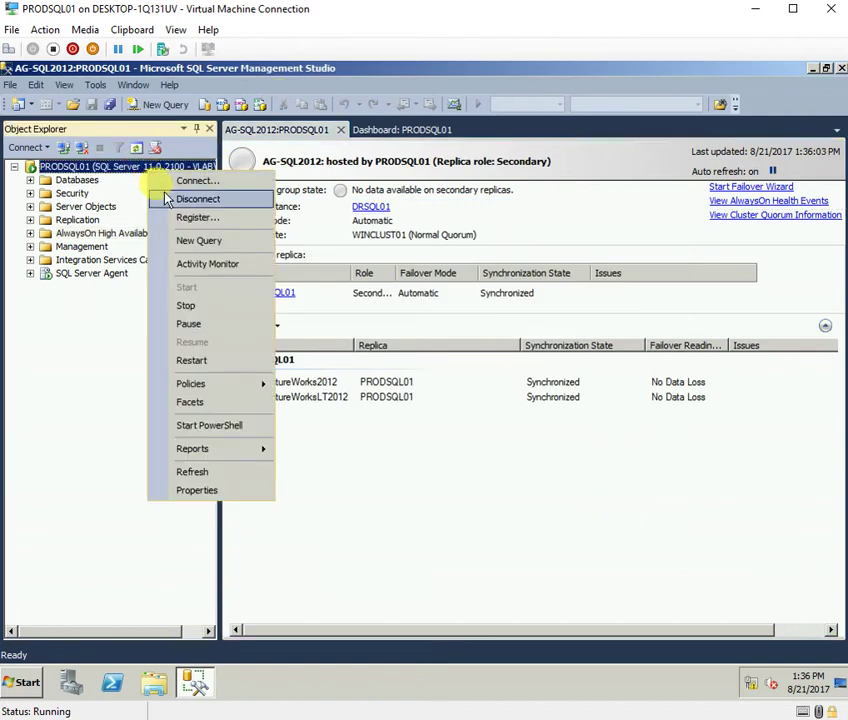
click(195, 240)
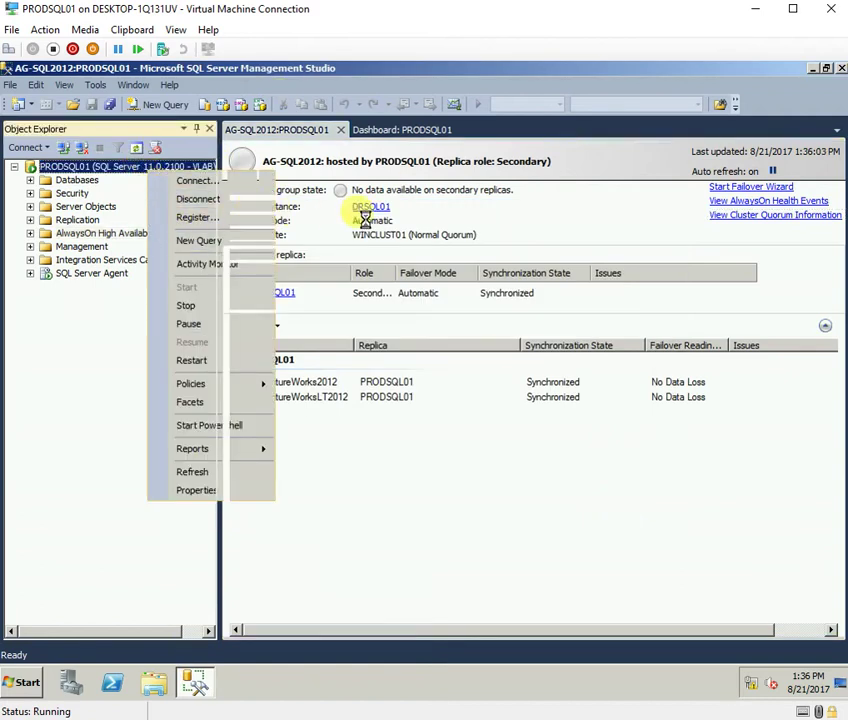
text(select * from sys.dm)
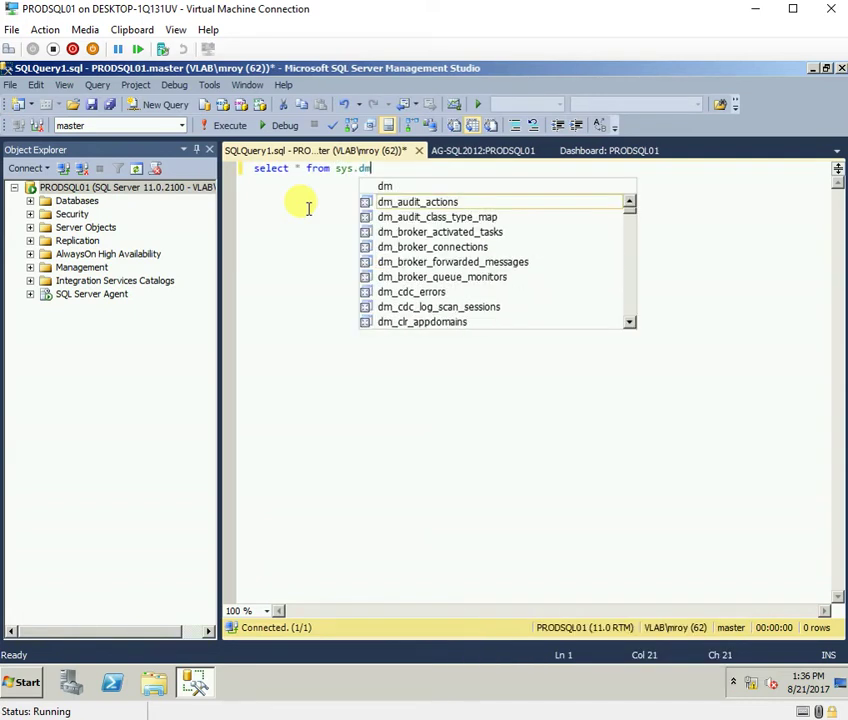
text(_hadr)
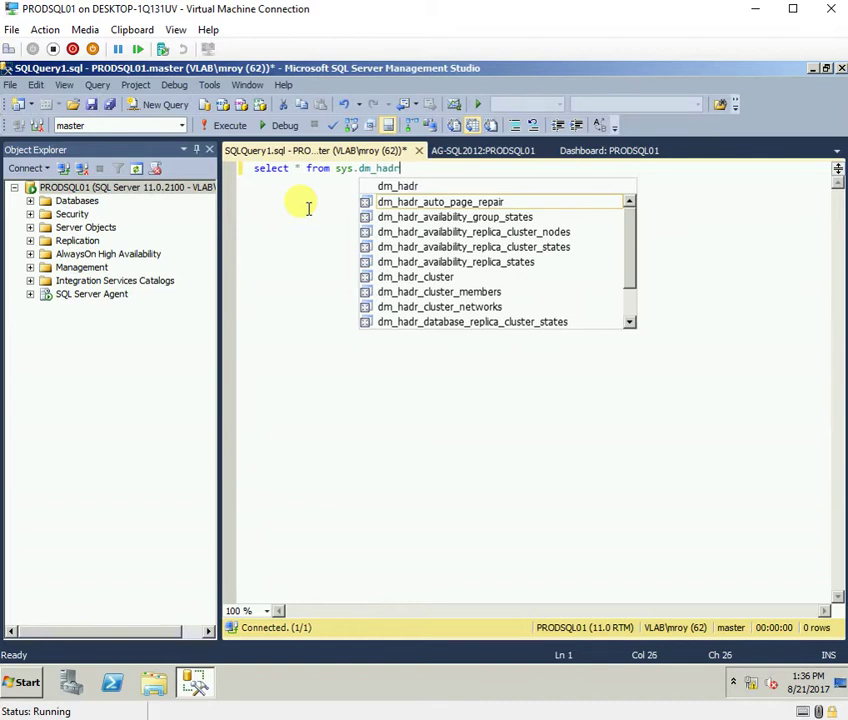
text(cl)
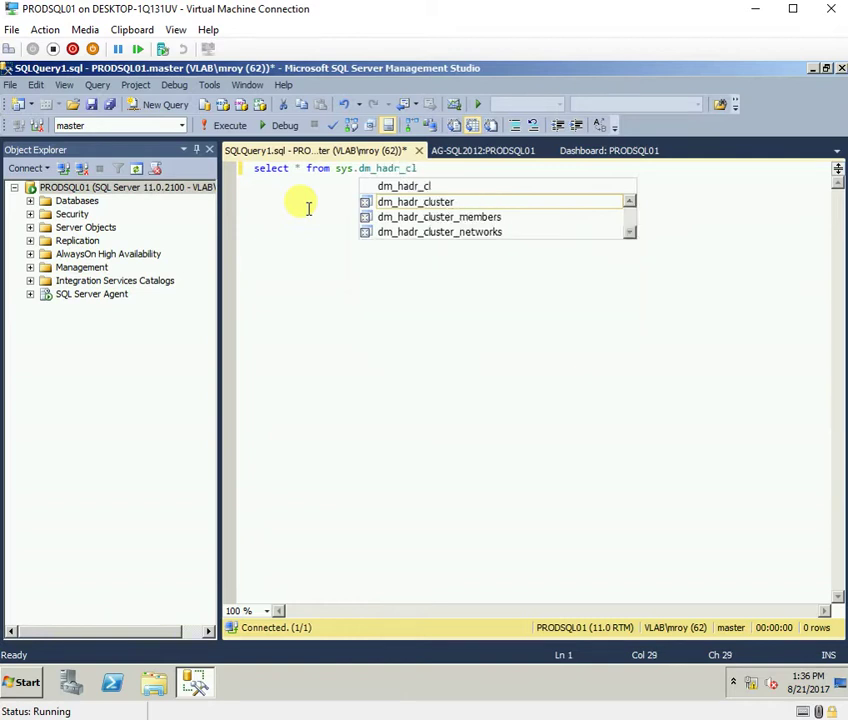
double_click(502, 218)
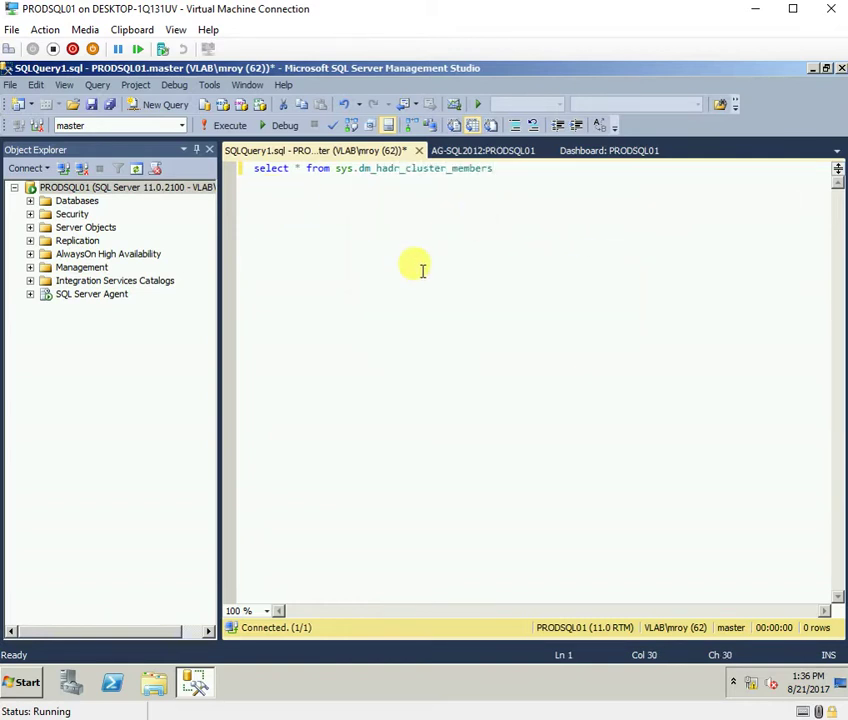
key(F5)
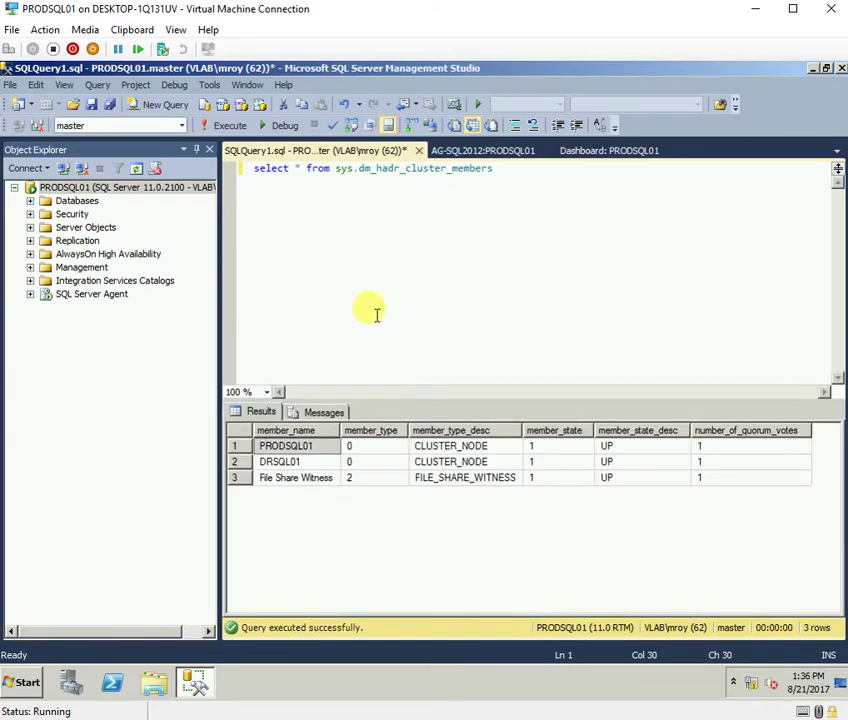
click(719, 447)
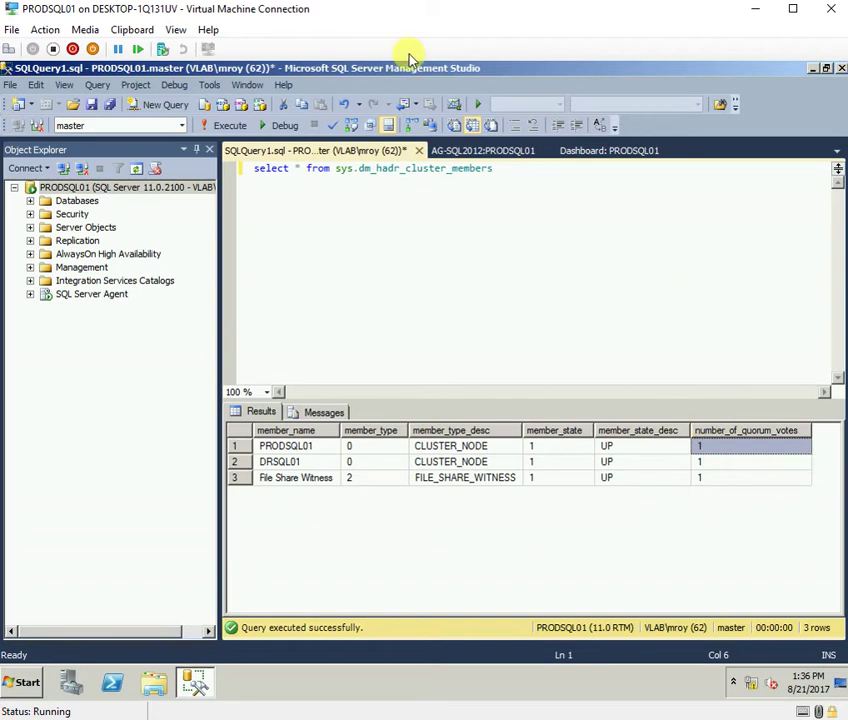
right_click(92, 258)
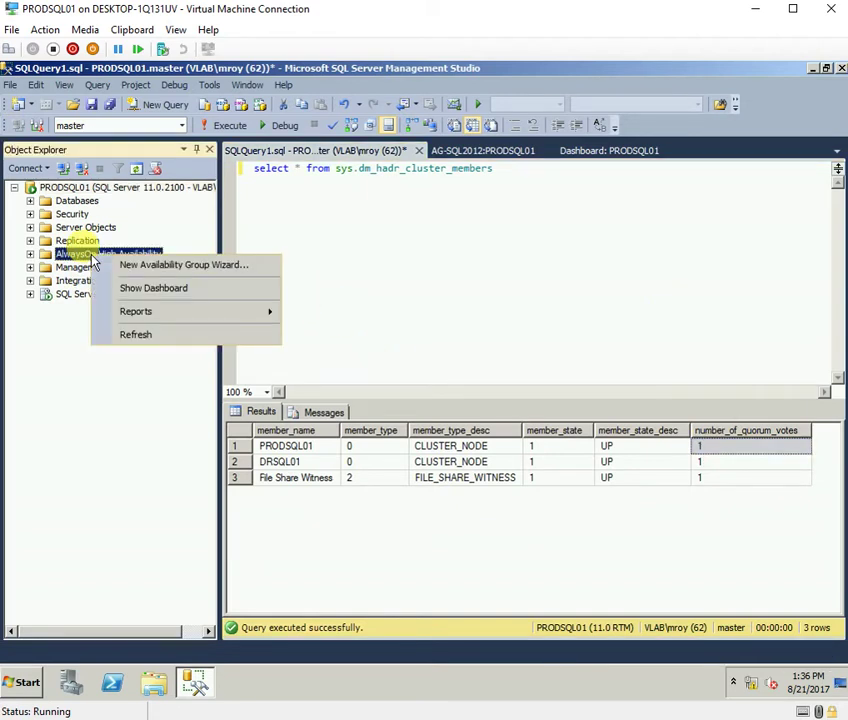
click(125, 264)
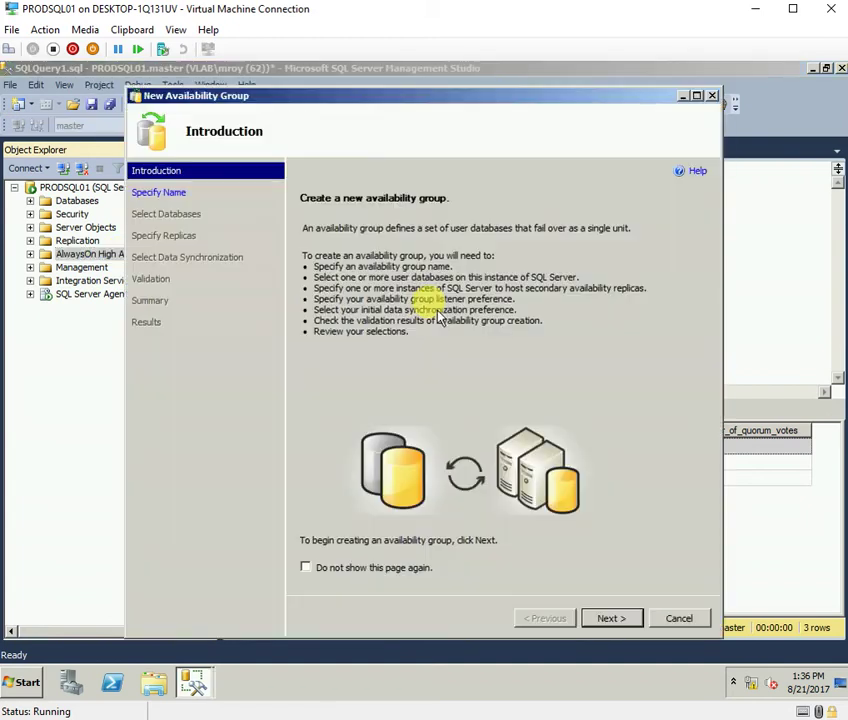
click(600, 616)
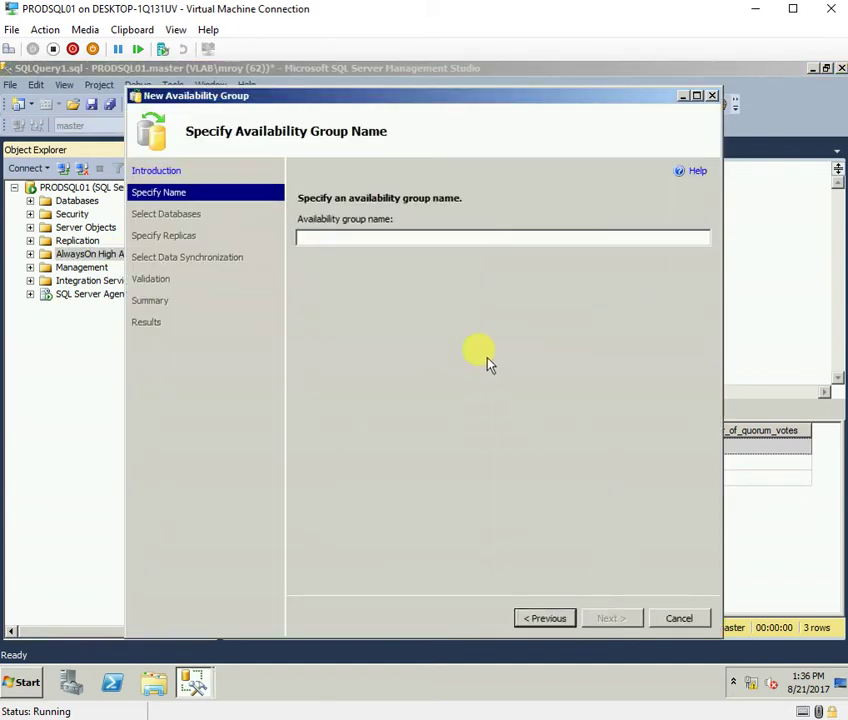
click(660, 620)
click(488, 420)
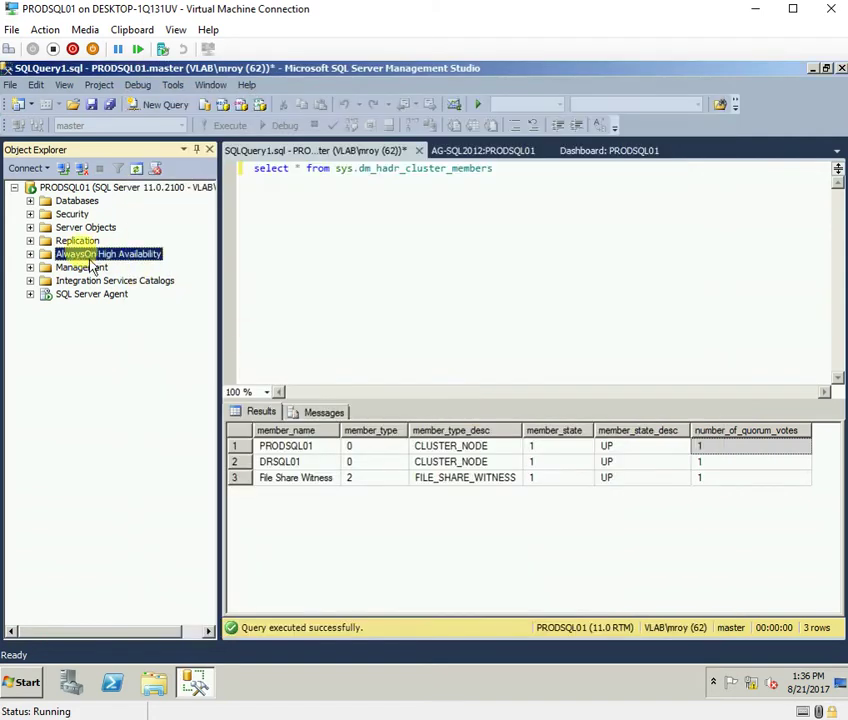
Step: Fail over availability group AG-SQL2012 with PRODSQL01 as the new primary replica
click(31, 255)
click(45, 268)
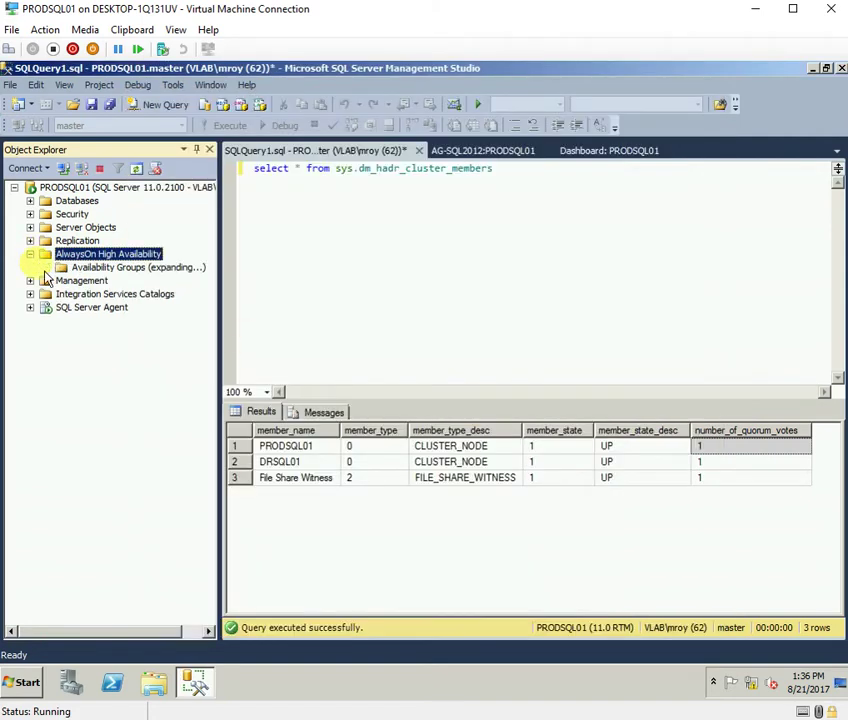
right_click(90, 281)
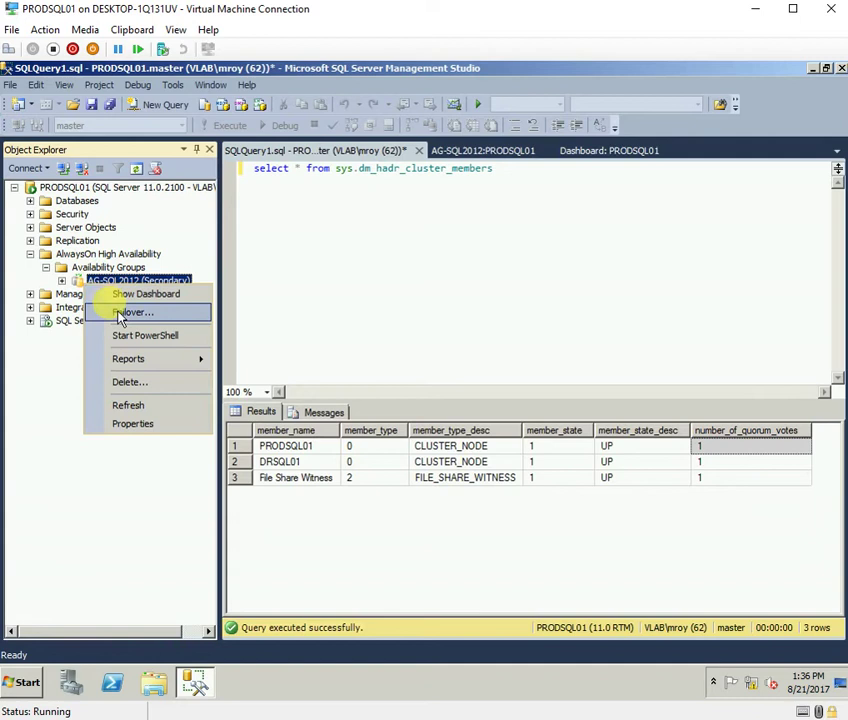
click(121, 313)
click(611, 617)
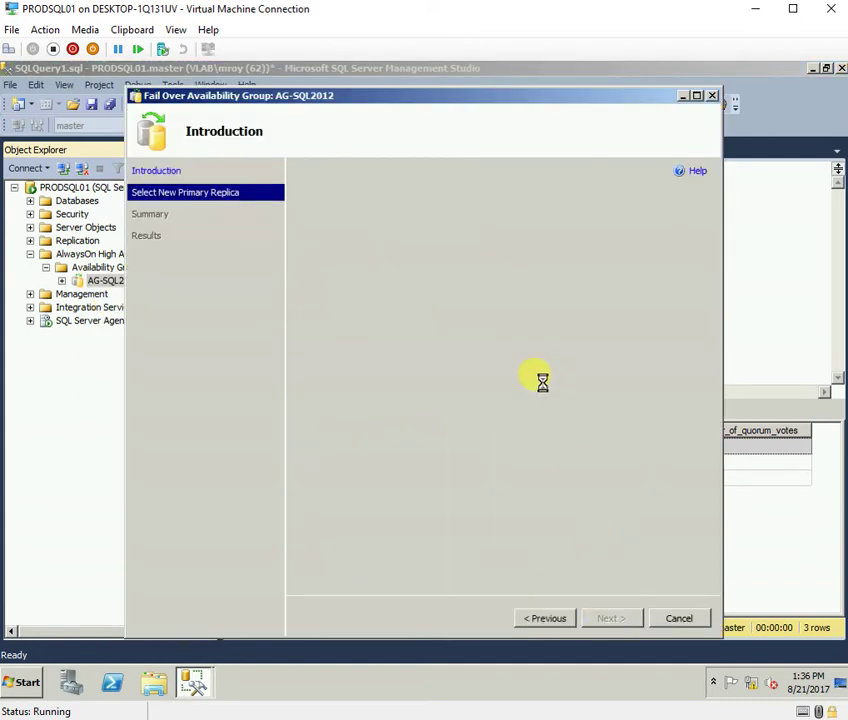
click(608, 617)
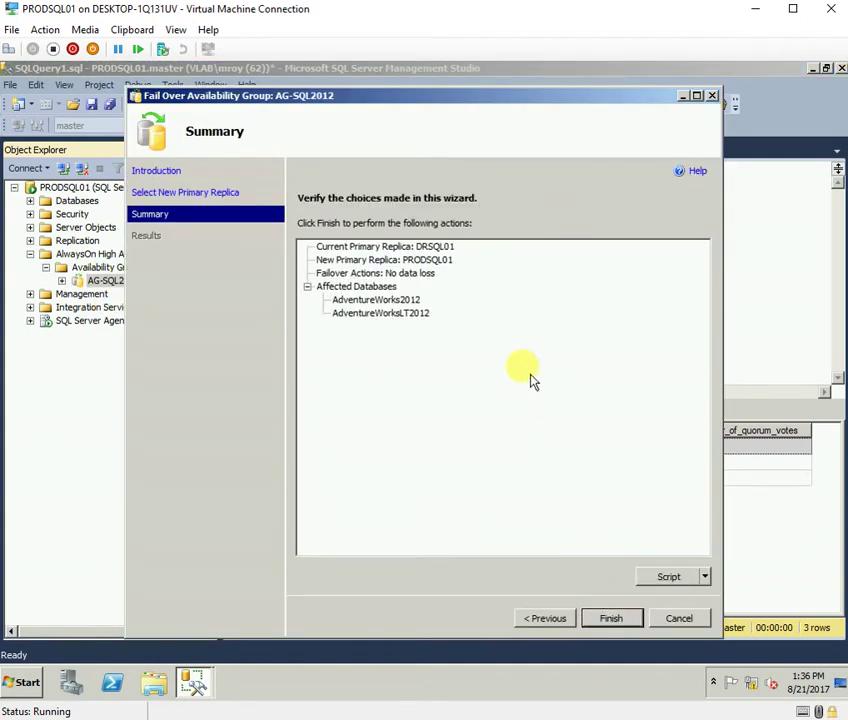
click(610, 618)
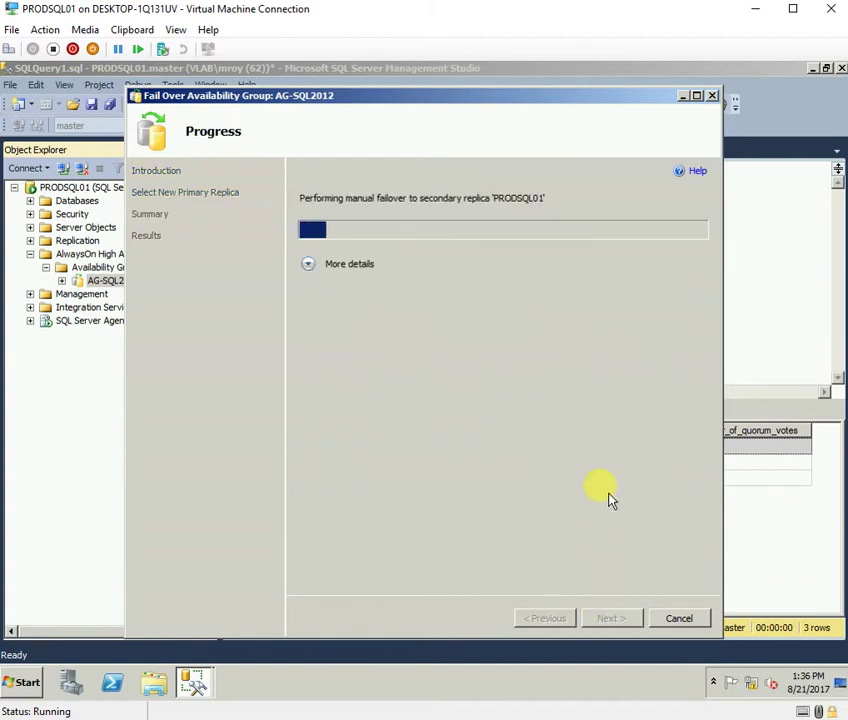
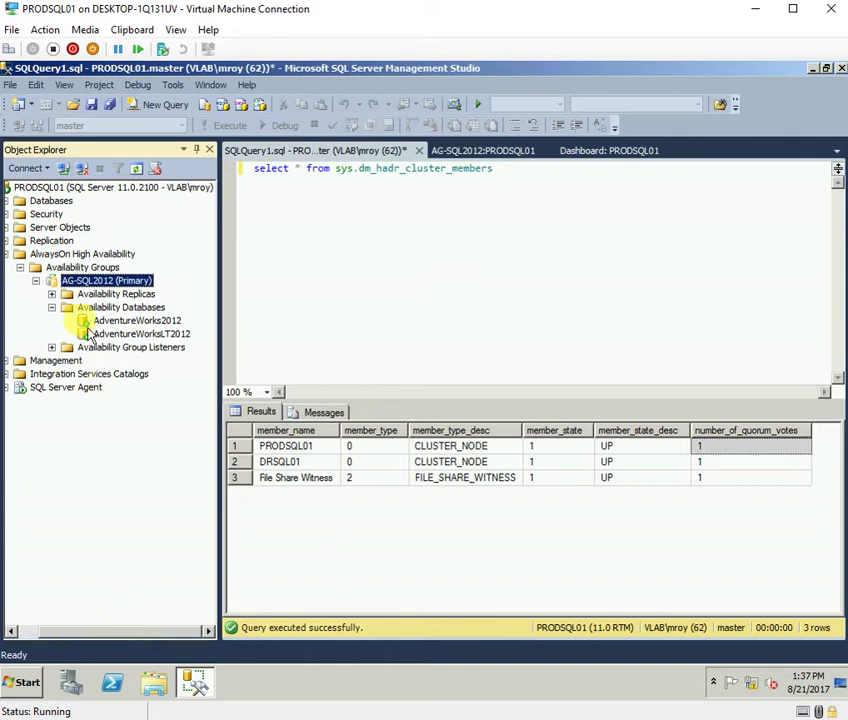
Step: Inspect AG-SQL2012's availability replicas and listeners, and review the cluster quorum vote counts through the group's dashboard
click(52, 294)
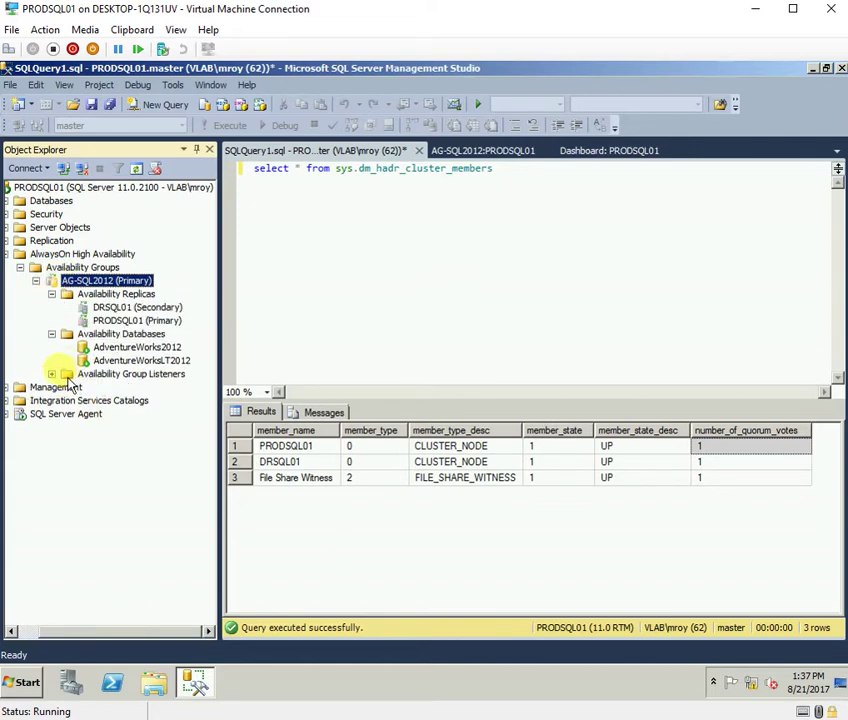
click(52, 374)
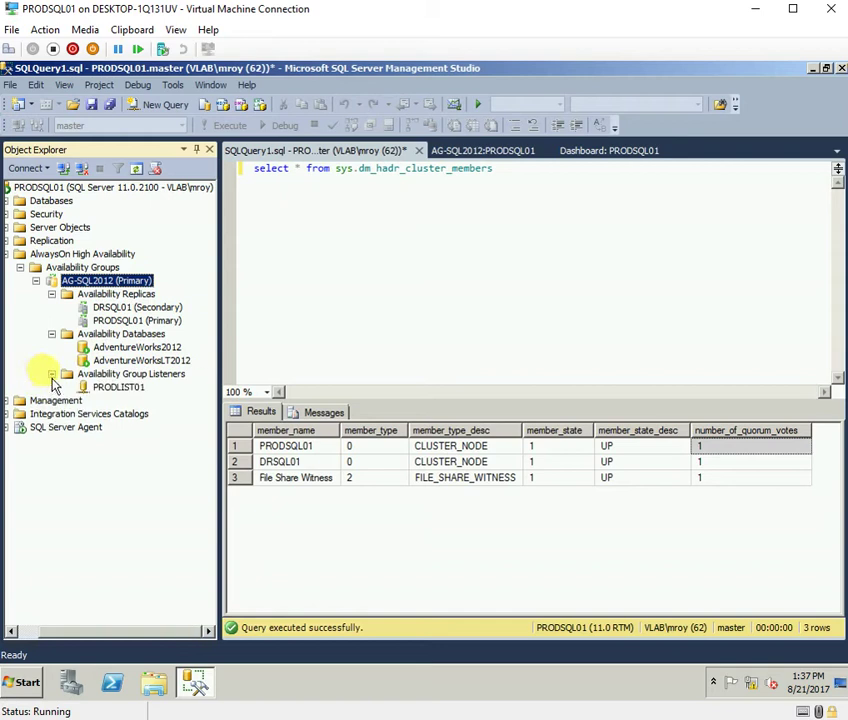
right_click(99, 298)
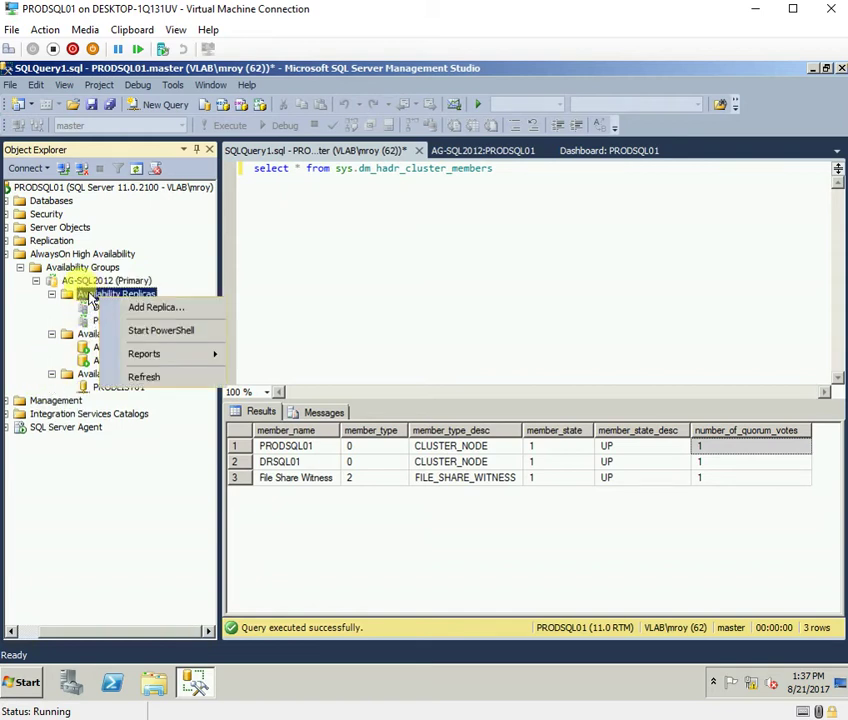
right_click(90, 284)
click(121, 356)
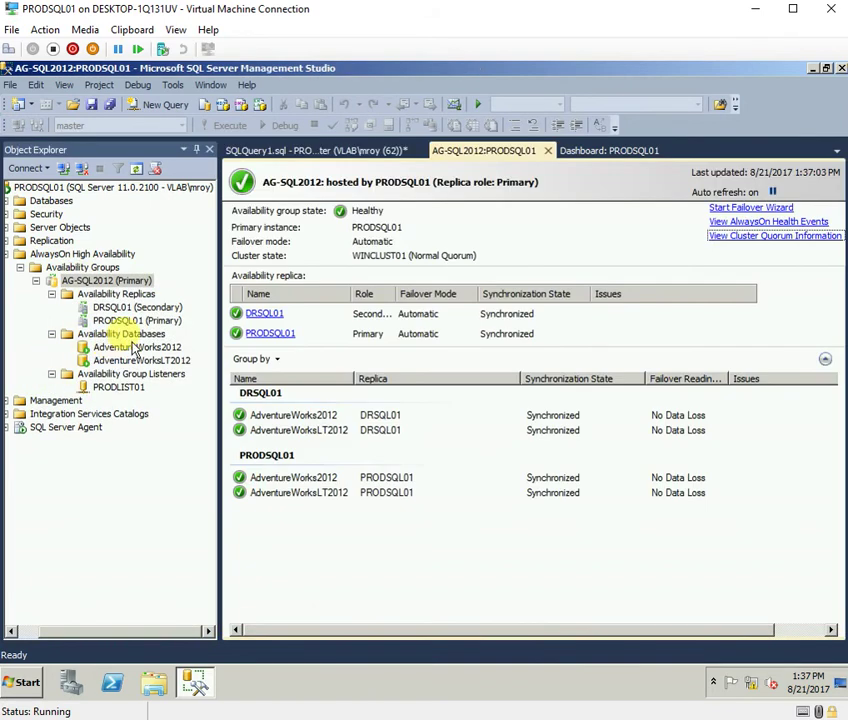
click(777, 237)
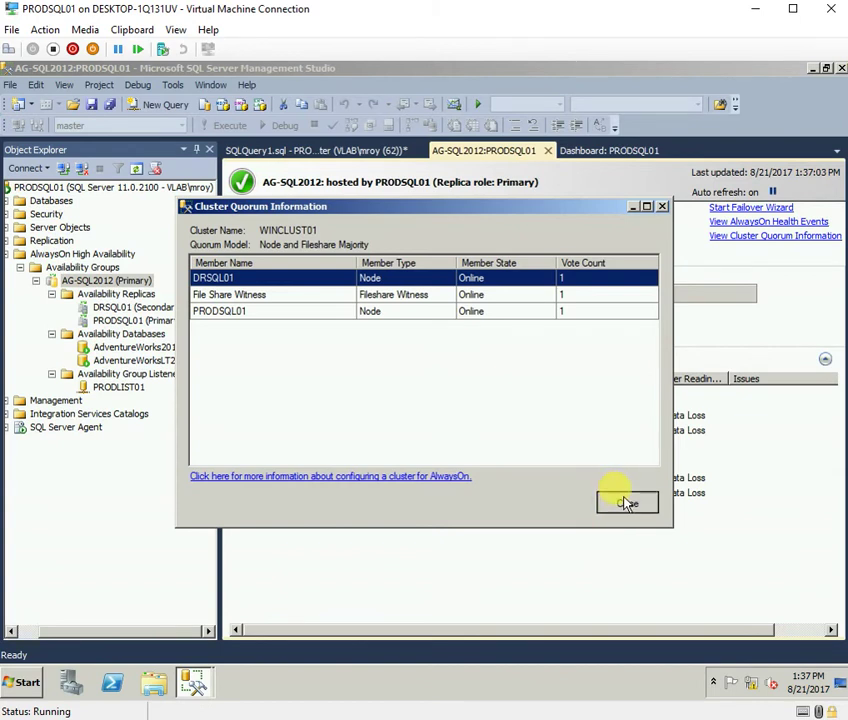
click(625, 502)
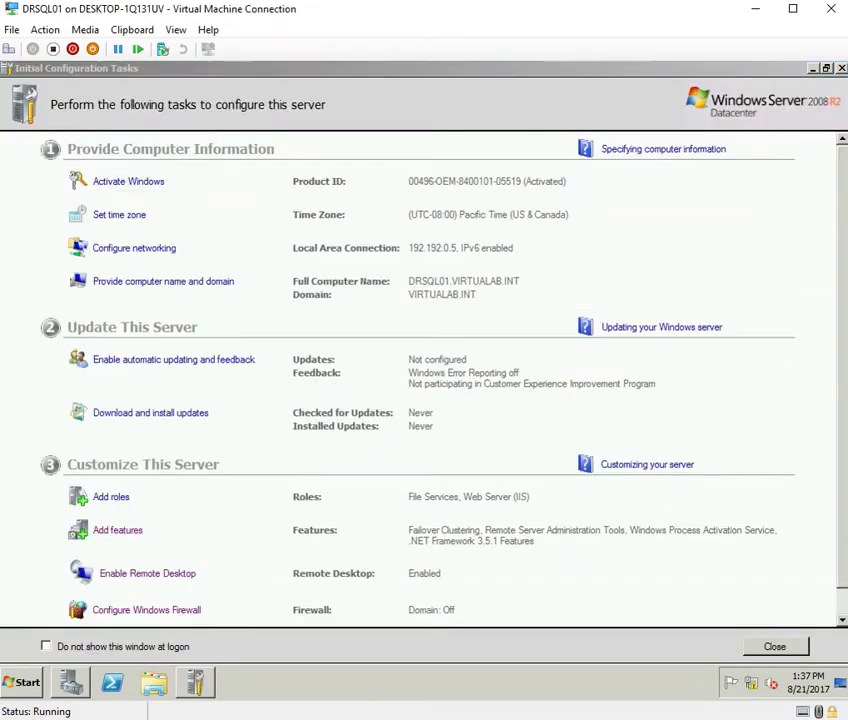
Step: On the DRSQL01 virtual machine, launch SQL Server Management Studio and connect to the DRSQL01 database engine with Windows Authentication
click(21, 680)
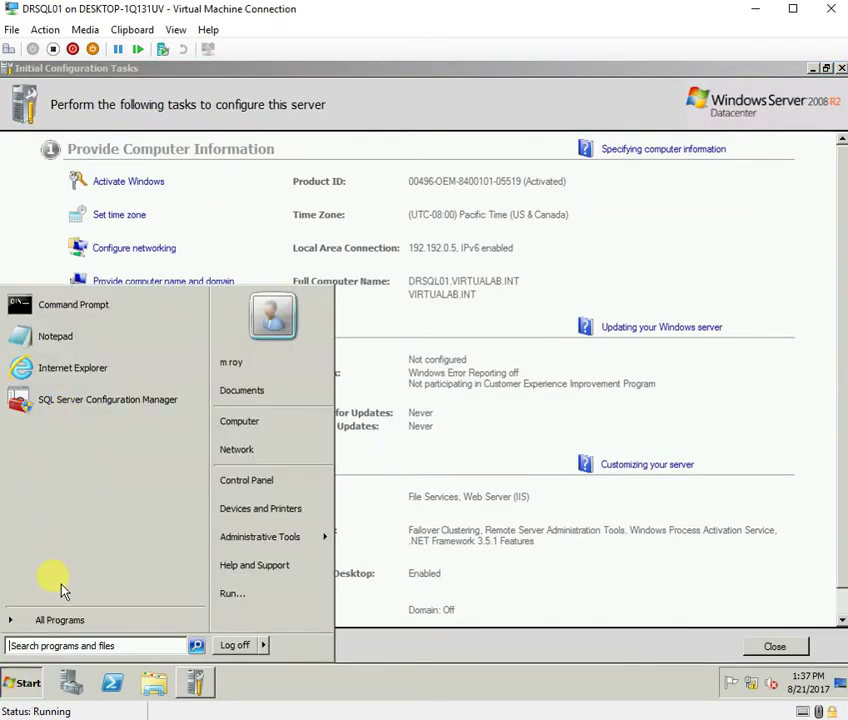
click(60, 619)
click(87, 395)
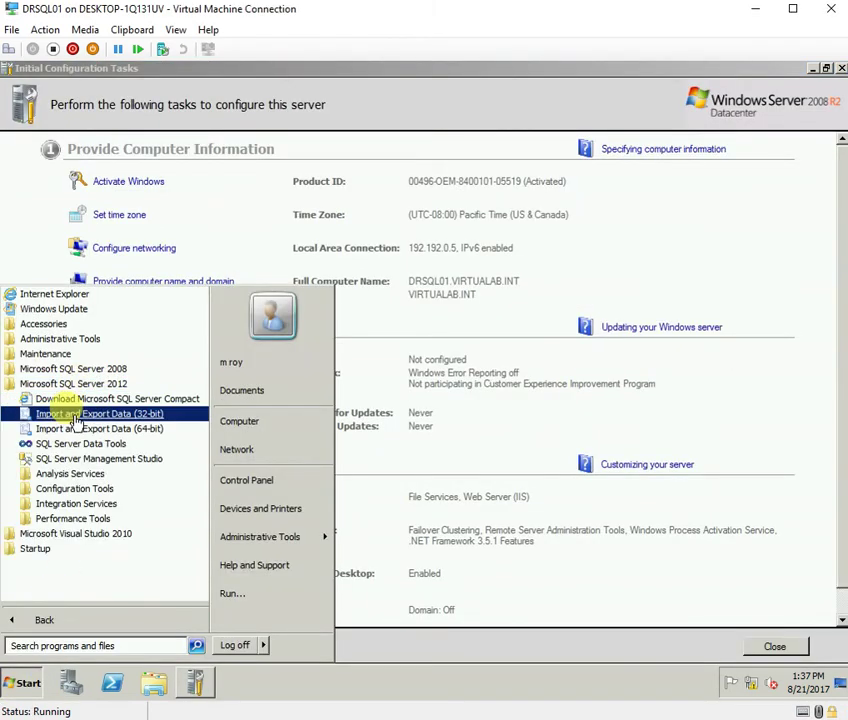
click(57, 456)
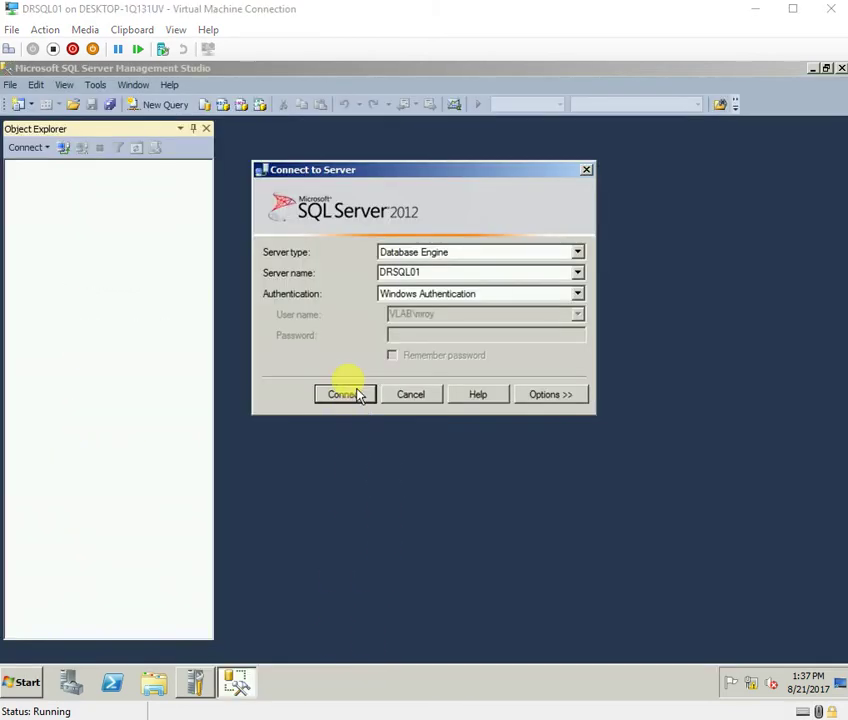
click(345, 394)
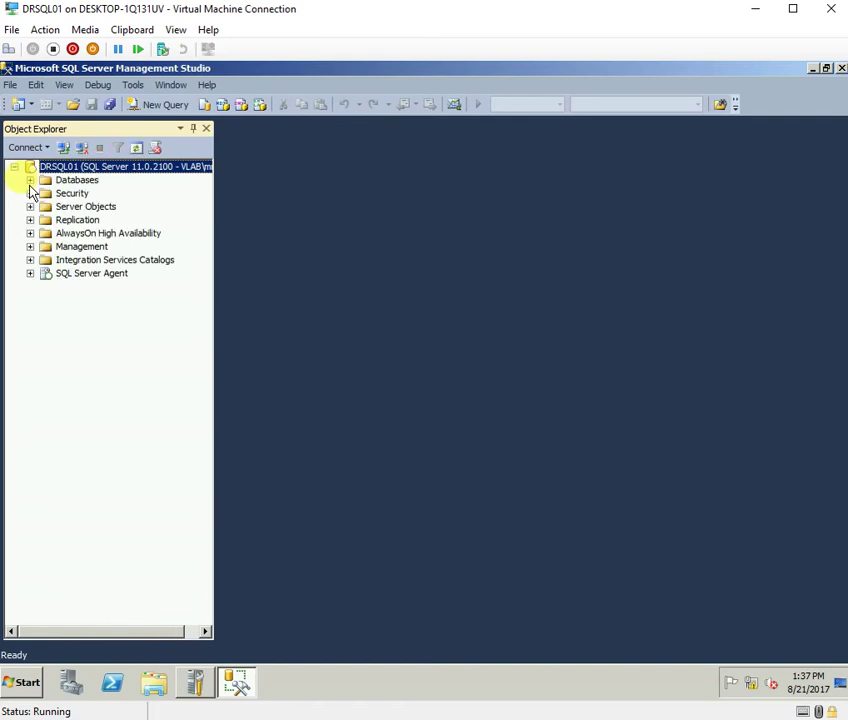
Step: Expand AlwaysOn High Availability on DRSQL01 down to AG-SQL2012's availability replicas and refresh the replica list
click(30, 233)
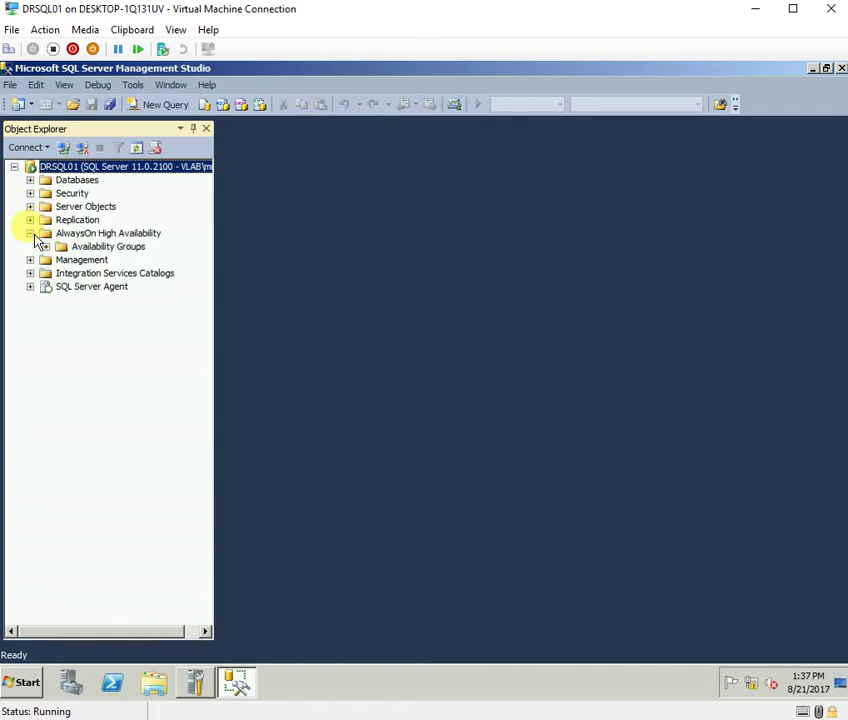
click(46, 246)
click(61, 260)
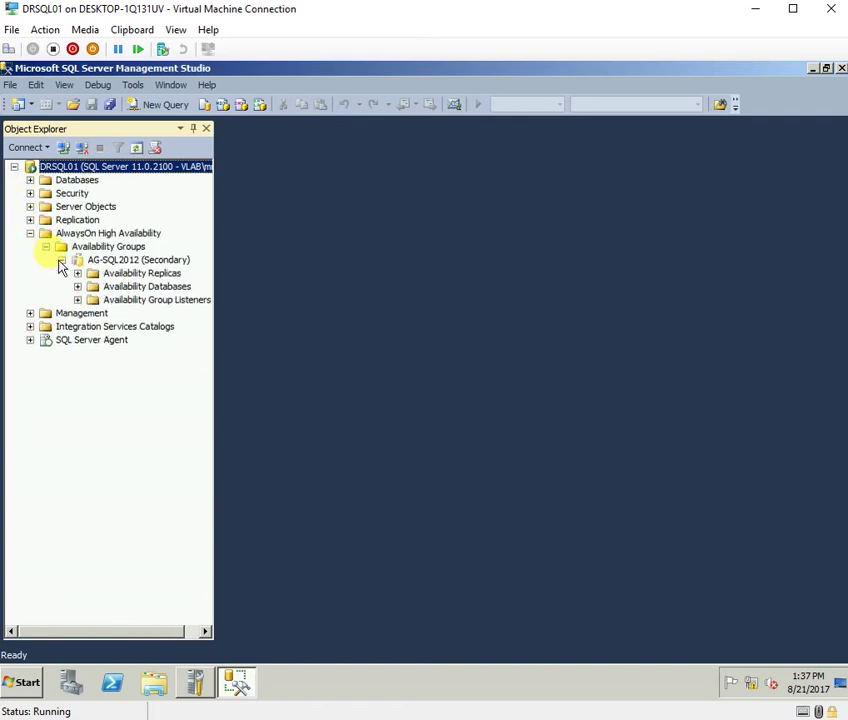
click(77, 273)
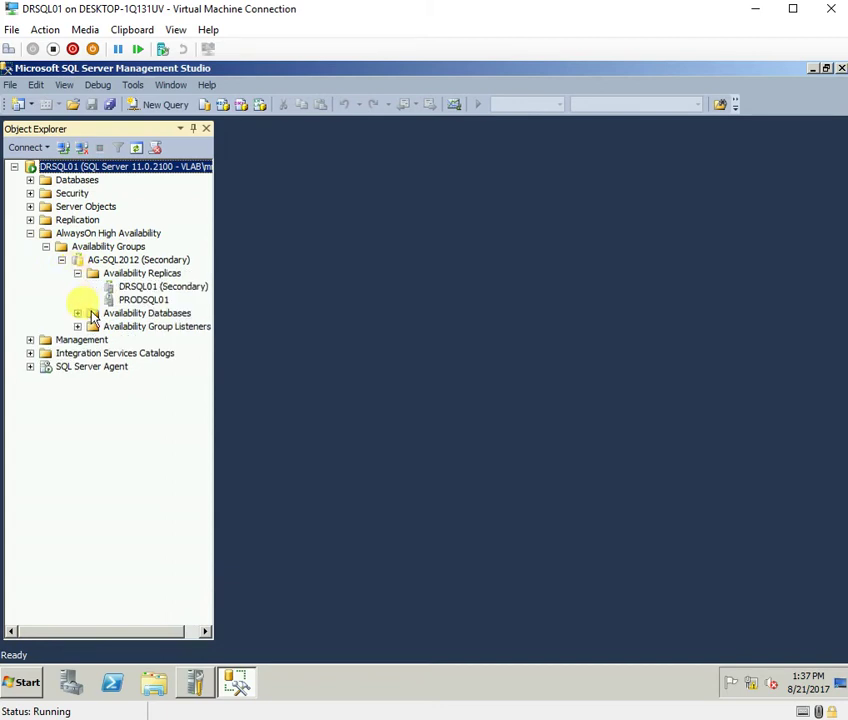
right_click(110, 275)
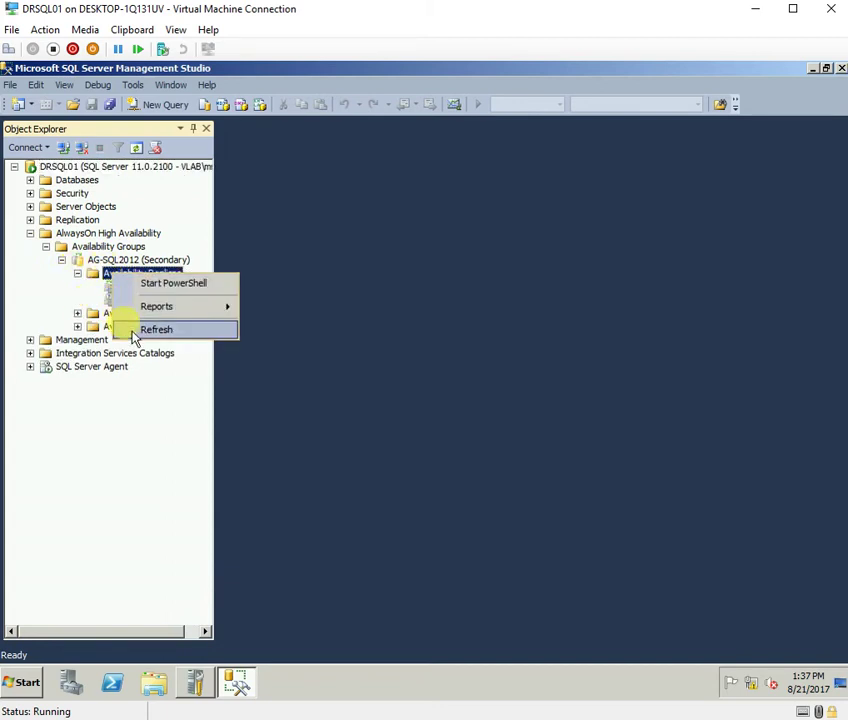
click(157, 330)
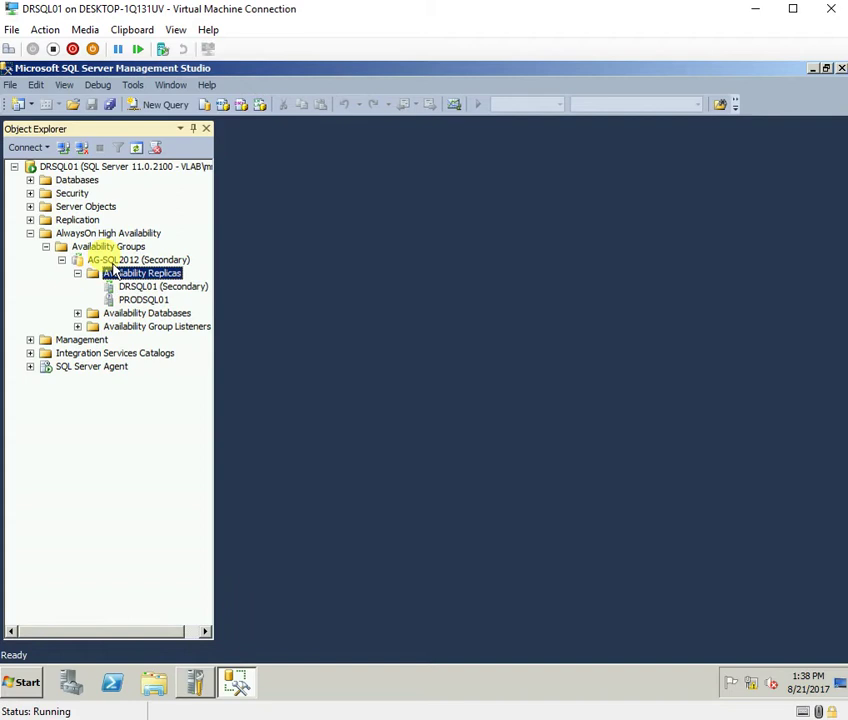
Step: Review the cluster quorum vote counts from DRSQL01 through the AG-SQL2012 dashboard, then close the quorum information
right_click(112, 262)
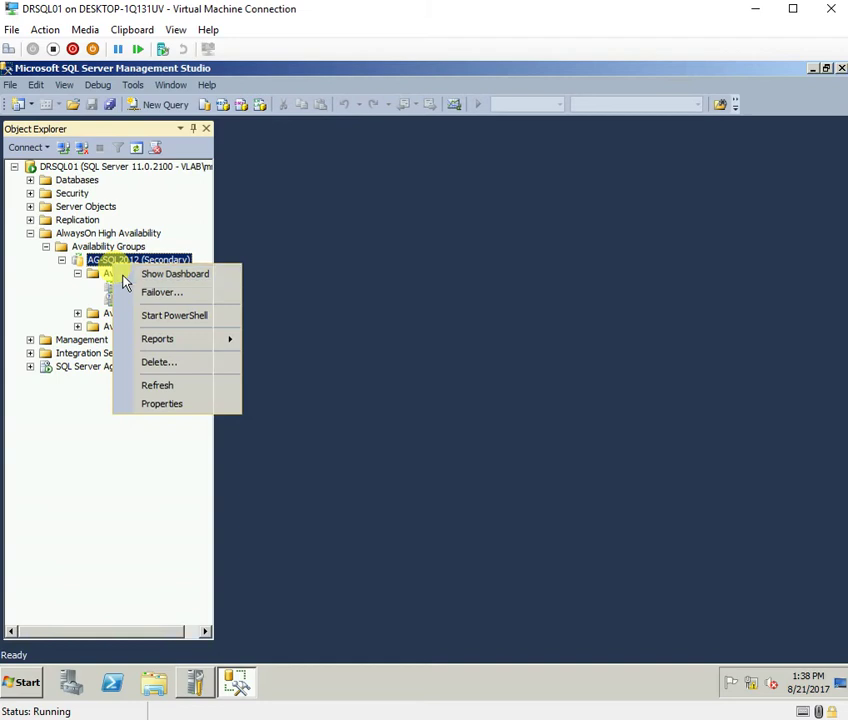
click(126, 275)
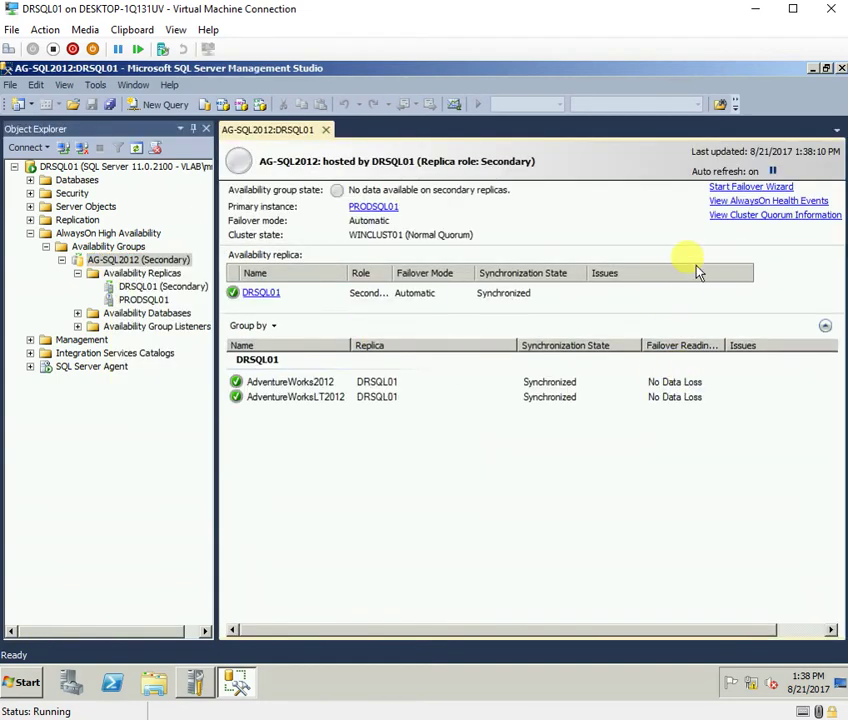
click(773, 216)
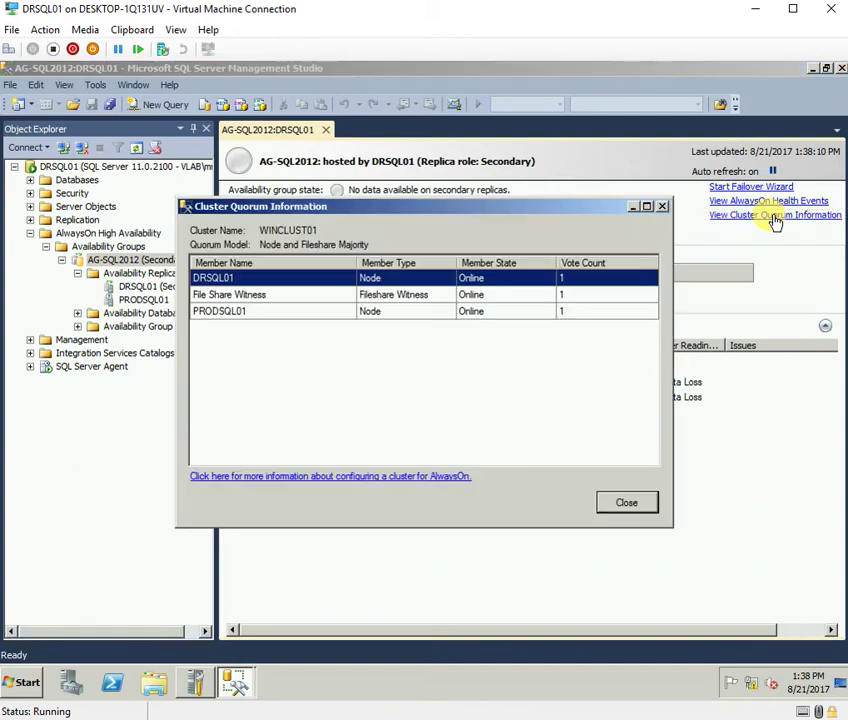
click(603, 498)
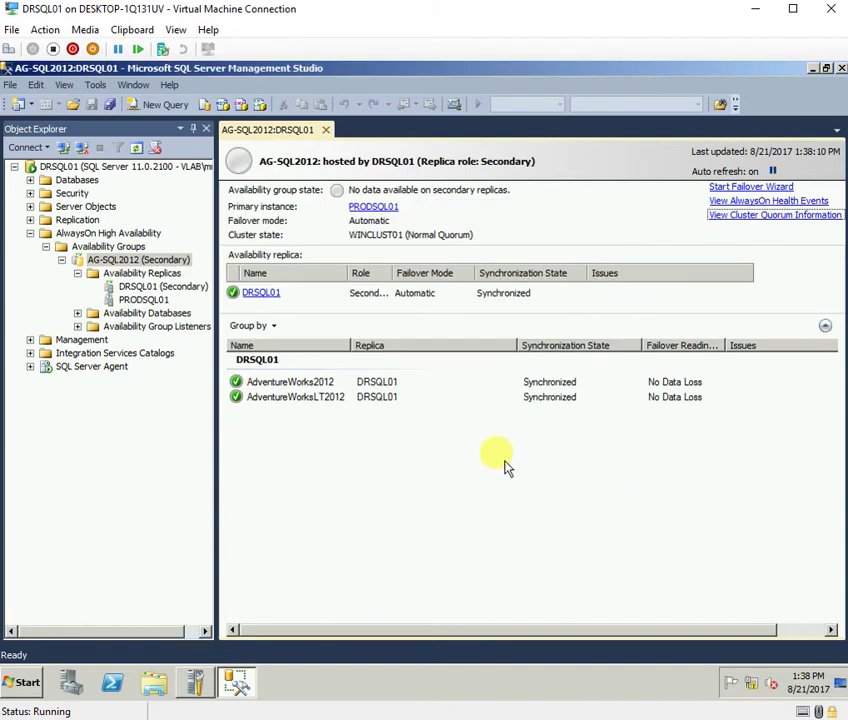
Step: Fail over availability group AG-SQL2012 with DRSQL01 as the new primary replica
right_click(140, 274)
right_click(116, 261)
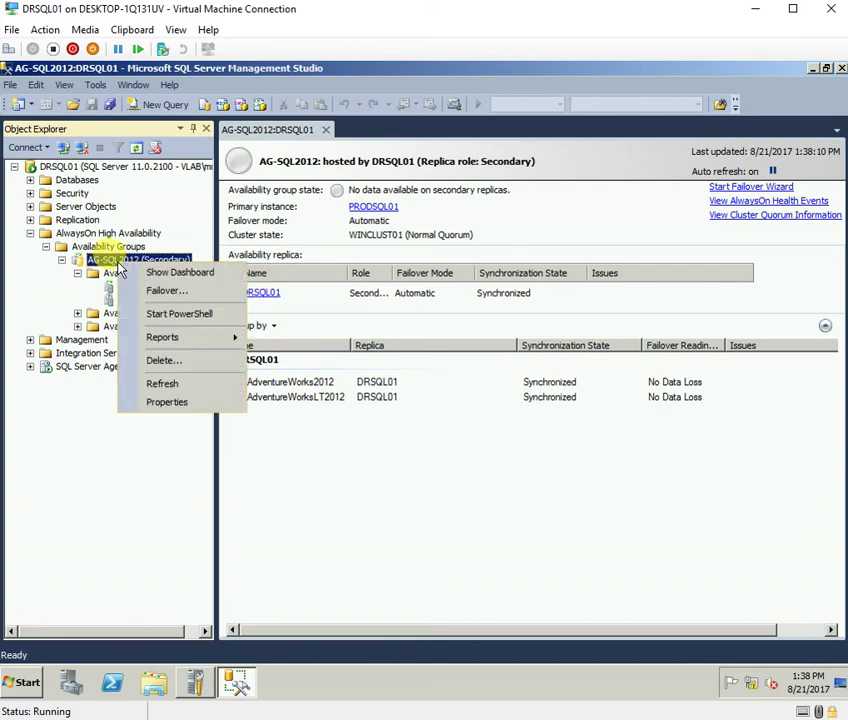
click(140, 292)
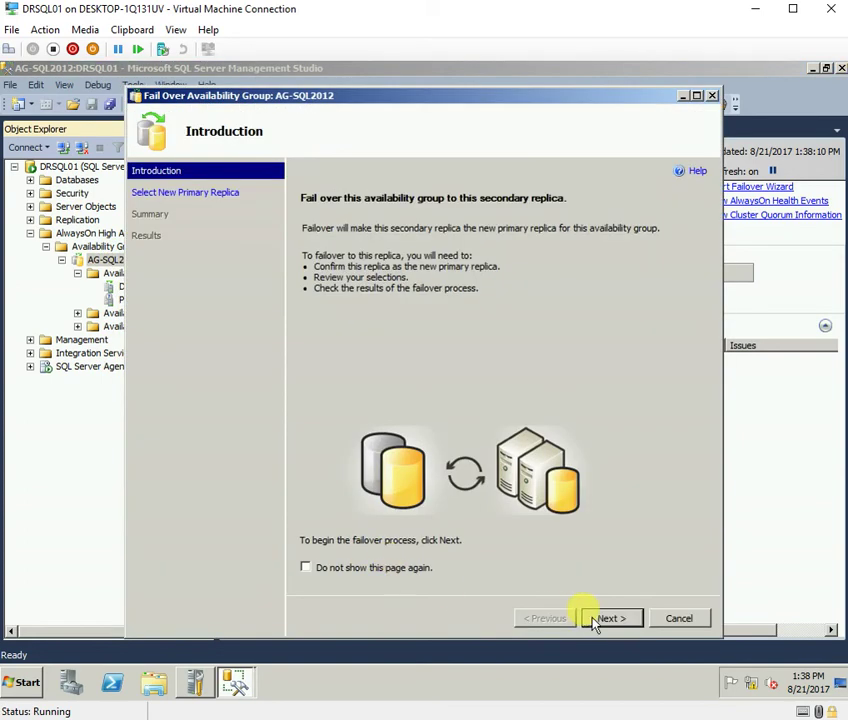
click(592, 618)
click(592, 618)
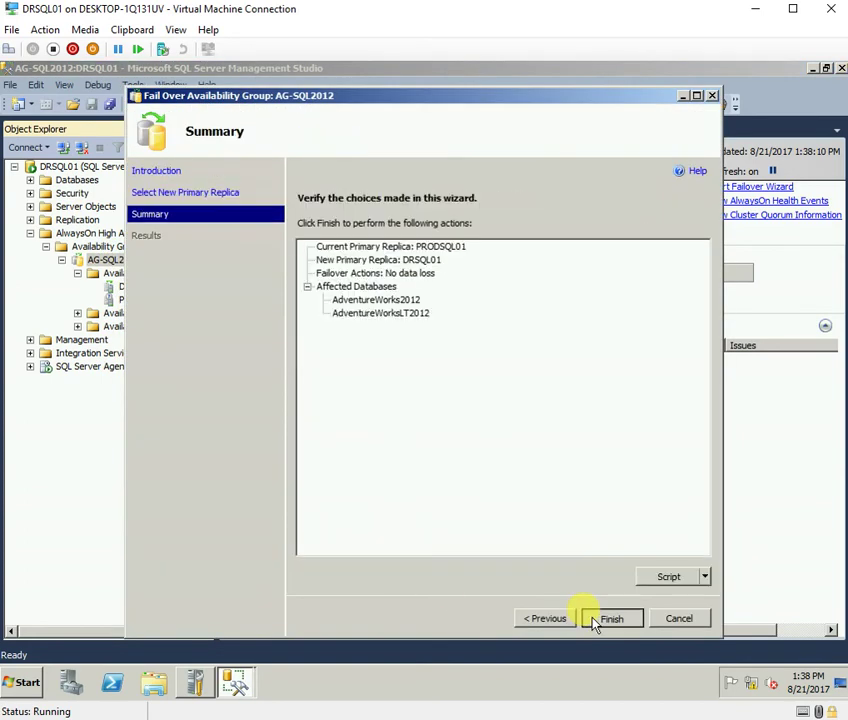
click(593, 619)
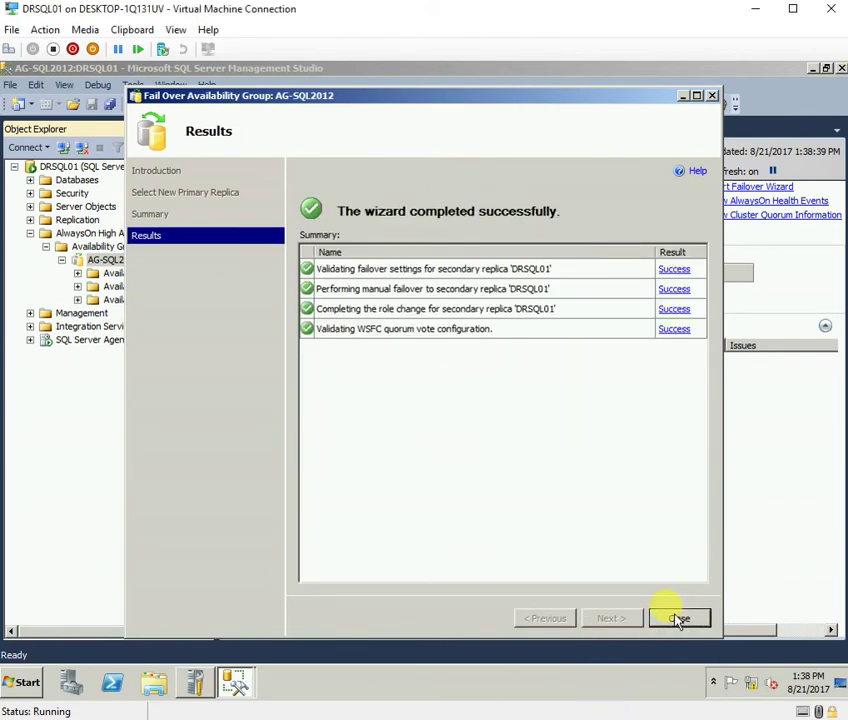
click(684, 617)
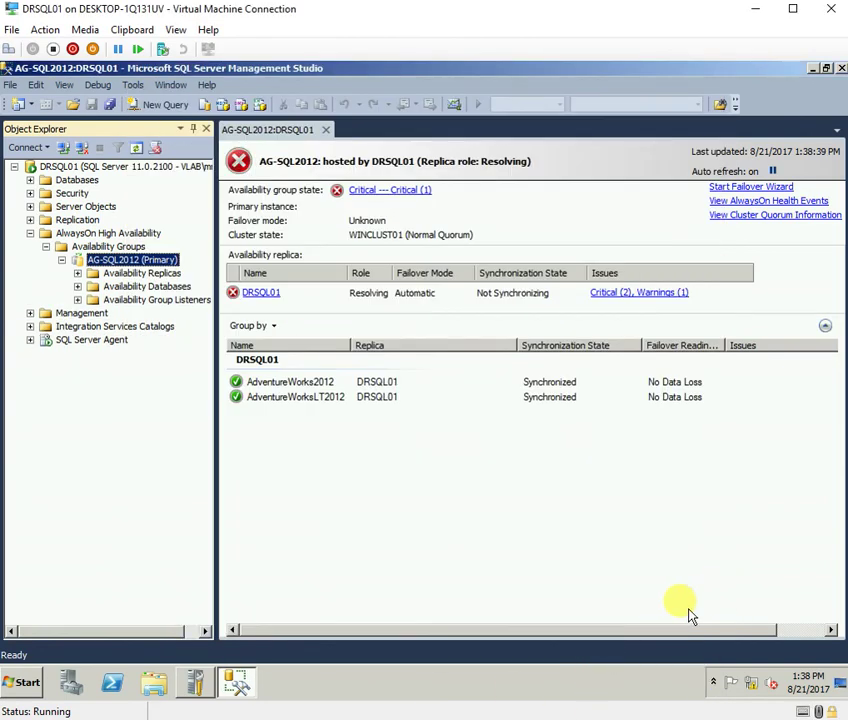
Step: Refresh AG-SQL2012 and expand its availability replicas and availability databases to check the replica roles
right_click(145, 262)
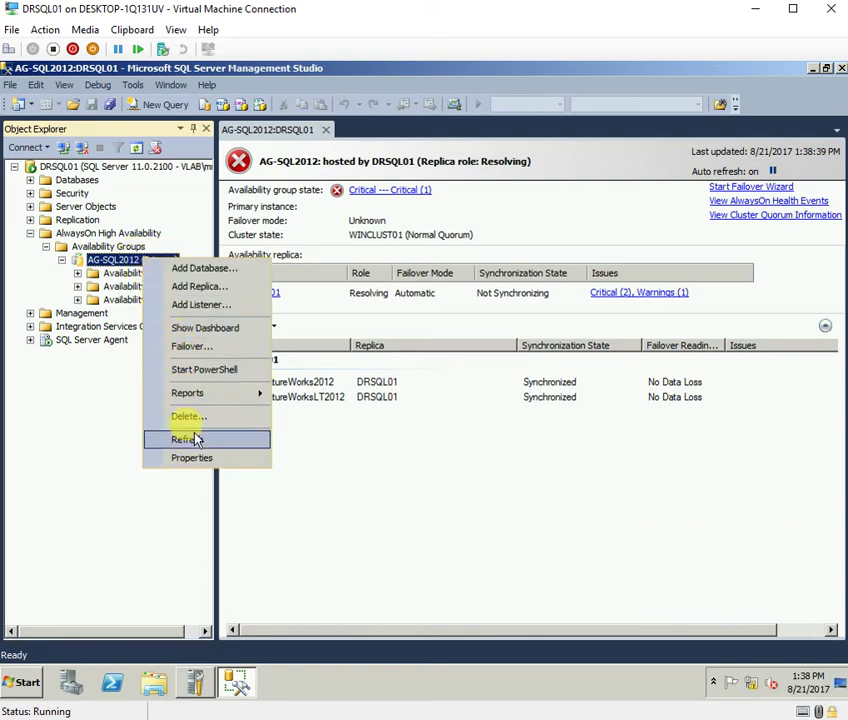
click(195, 438)
right_click(126, 263)
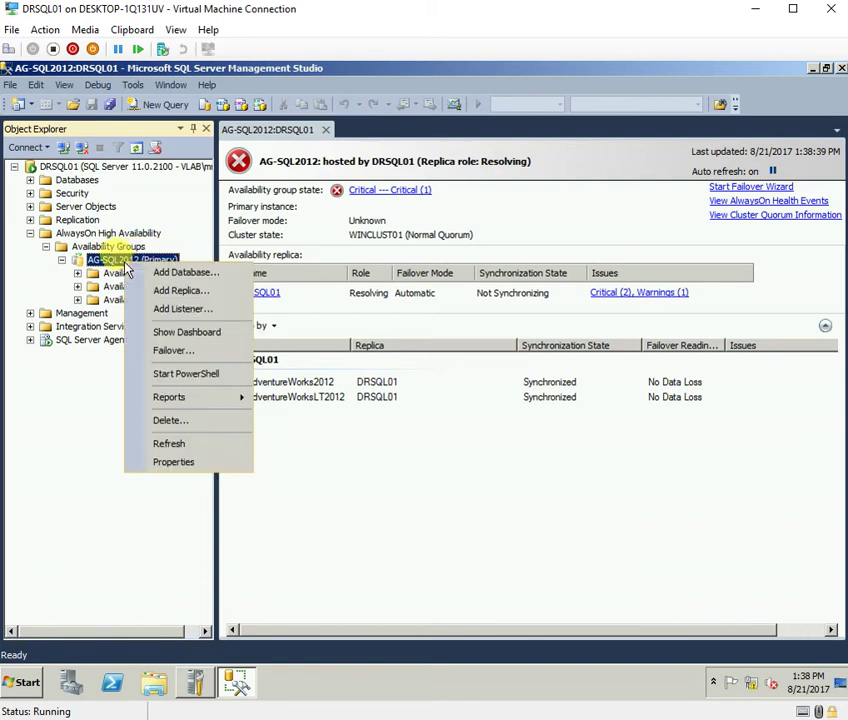
click(160, 443)
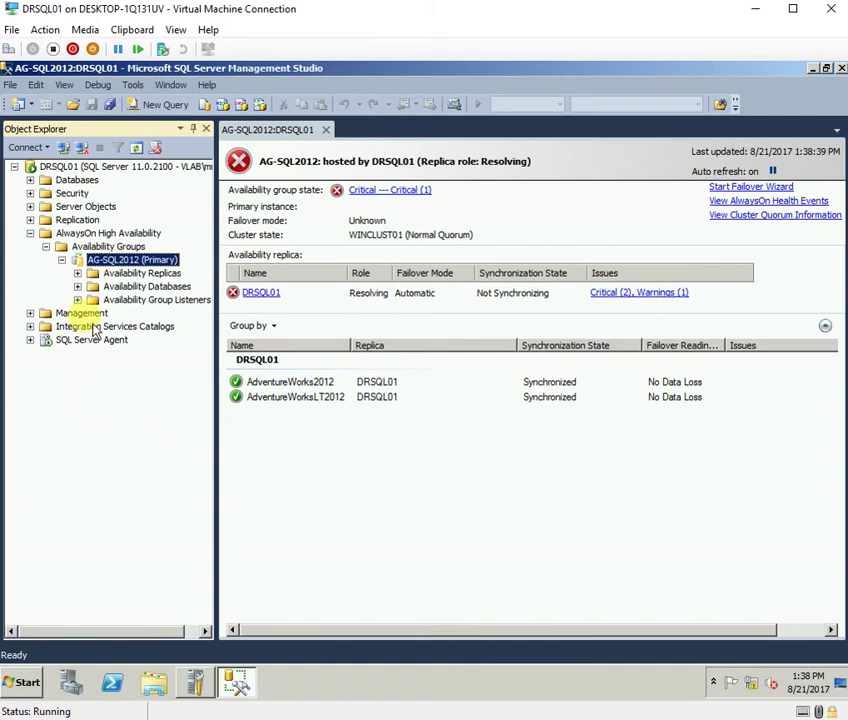
click(78, 274)
click(78, 313)
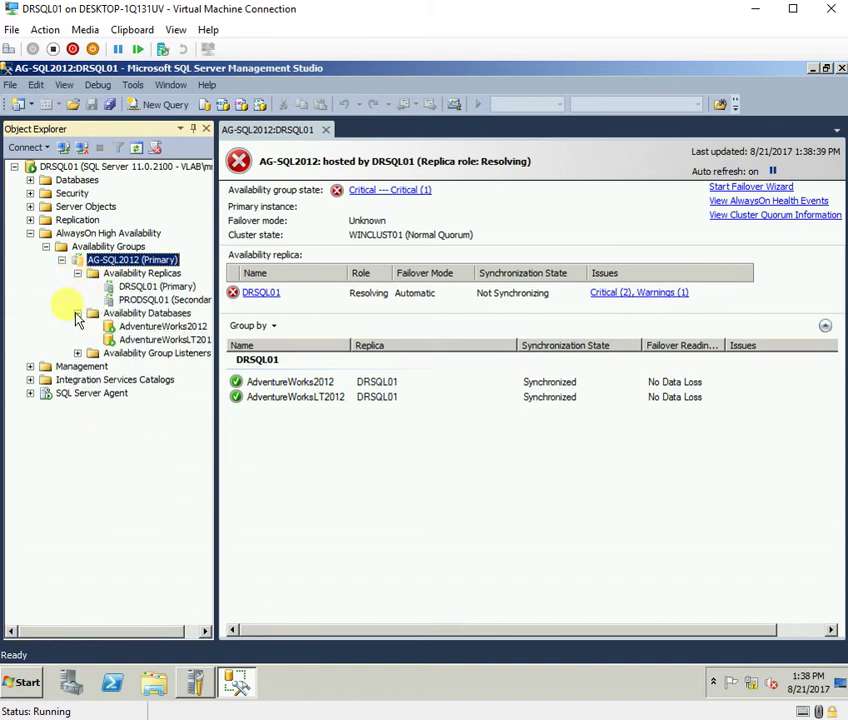
Step: Reopen the AG-SQL2012 dashboard with DRSQL01 as primary and review the quorum vote count of each cluster member
click(325, 130)
right_click(148, 264)
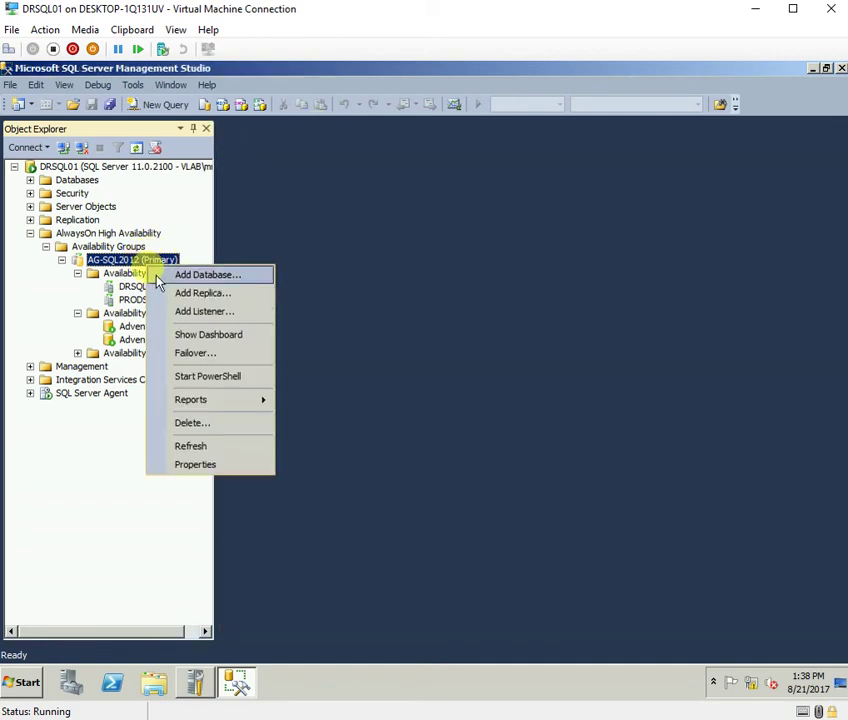
click(205, 334)
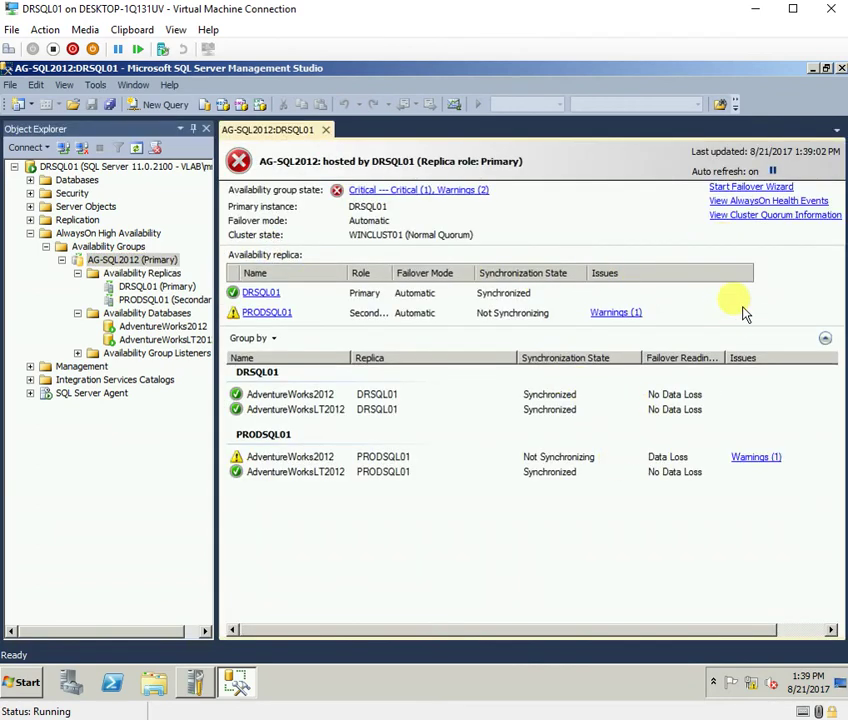
click(772, 215)
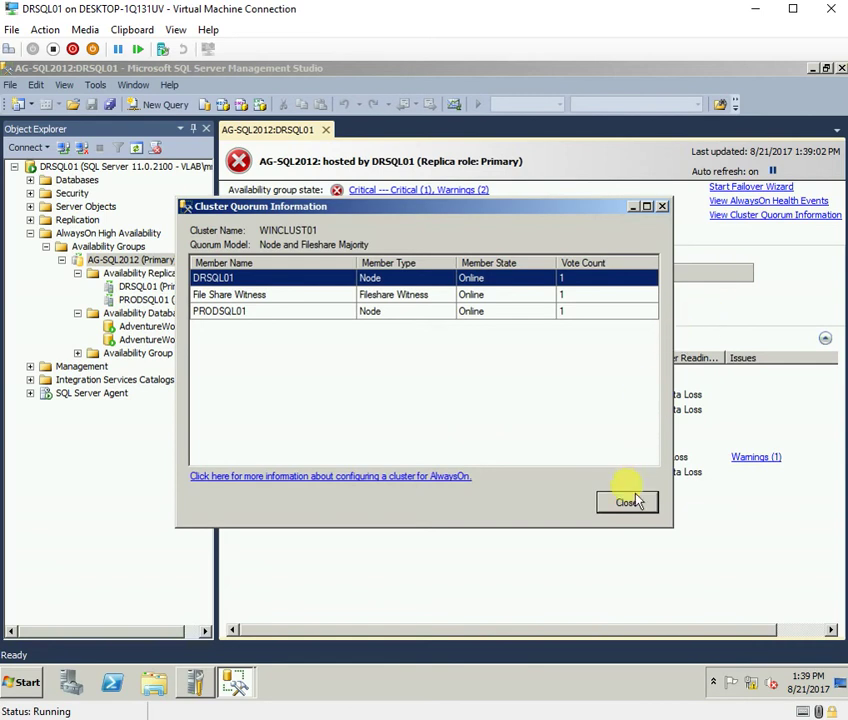
click(627, 502)
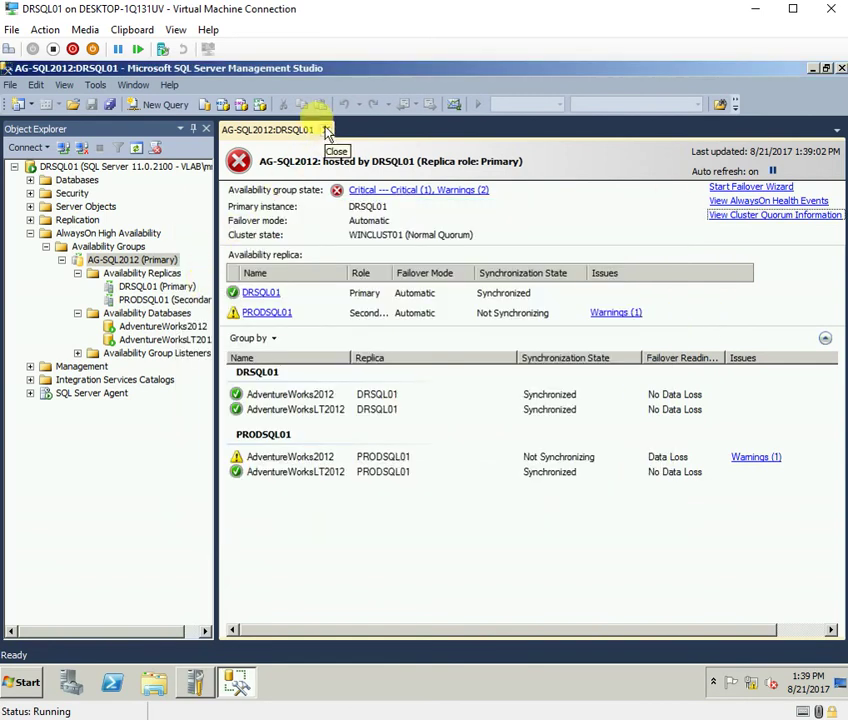
Step: Close and reload the AG-SQL2012 dashboard to check the group's health and the synchronization state of both replicas
click(327, 131)
right_click(165, 260)
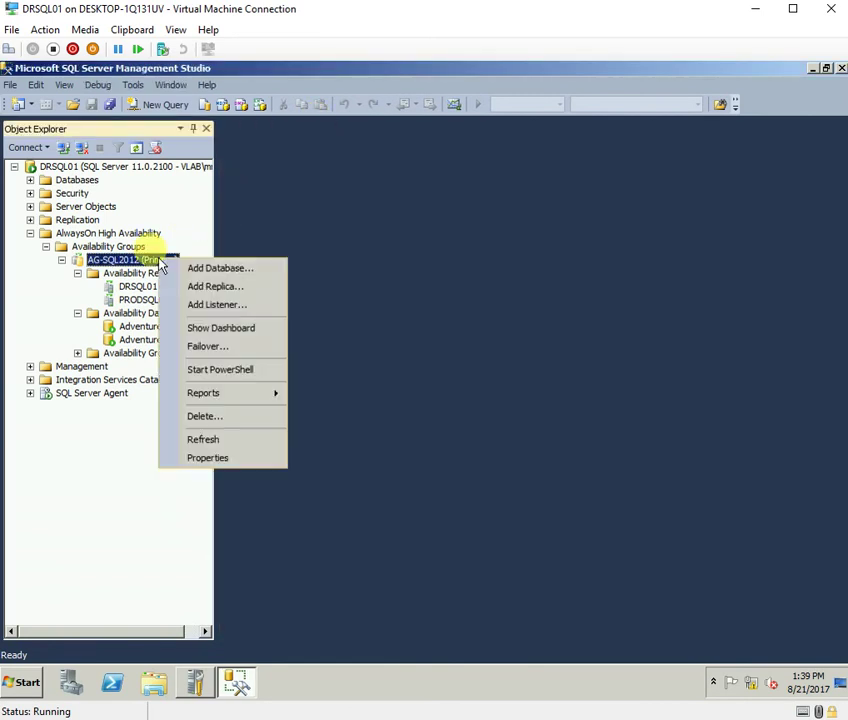
click(205, 330)
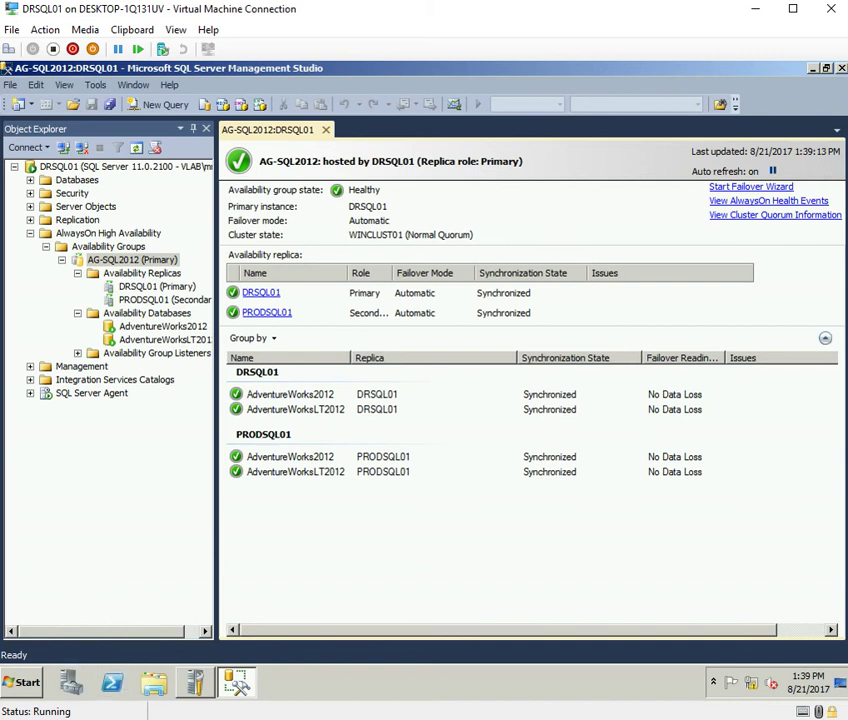
Step: Open a Windows PowerShell session on DRSQL01
right_click(103, 690)
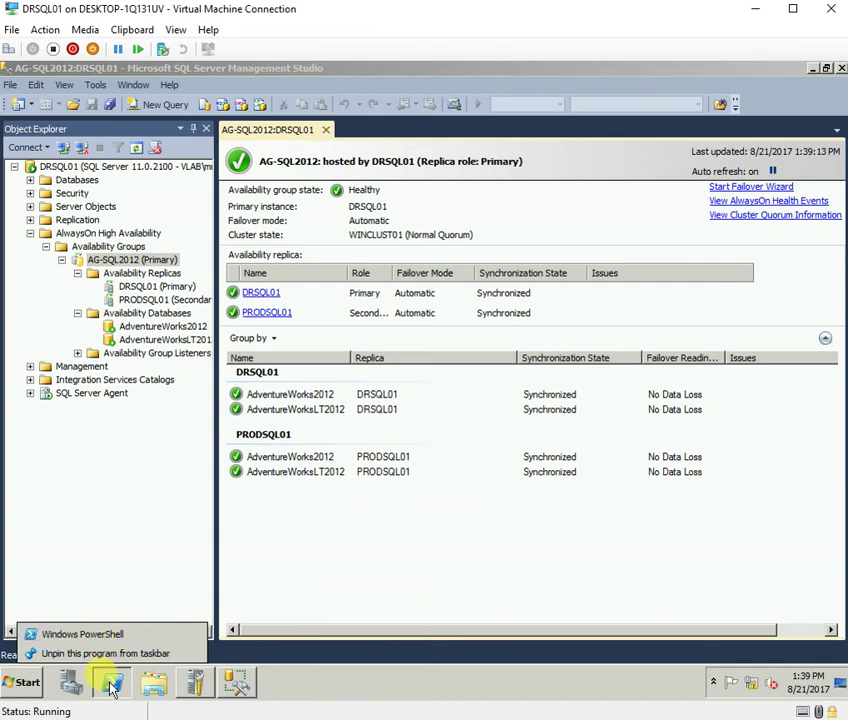
click(256, 615)
right_click(118, 690)
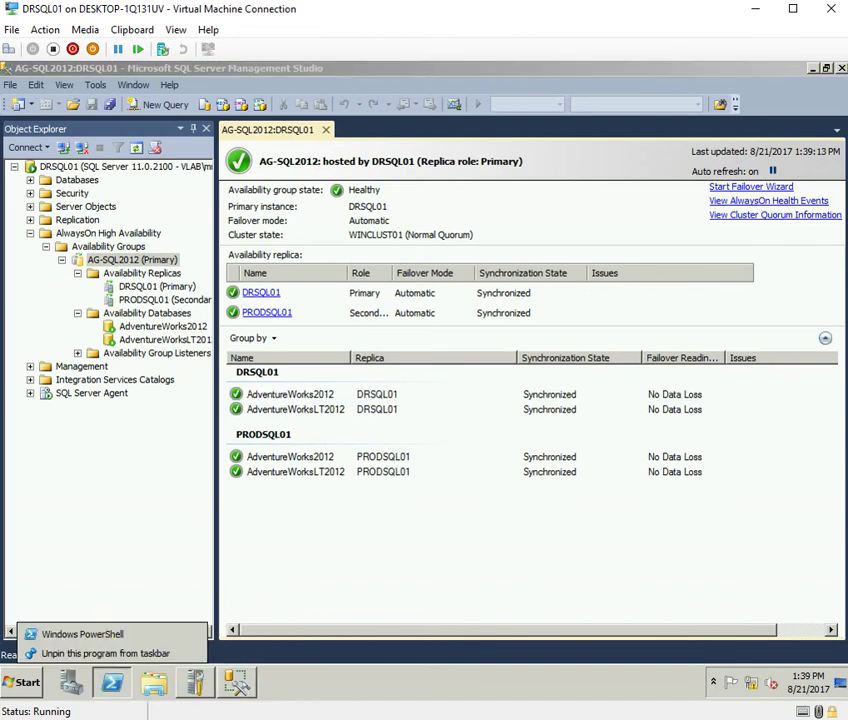
click(82, 634)
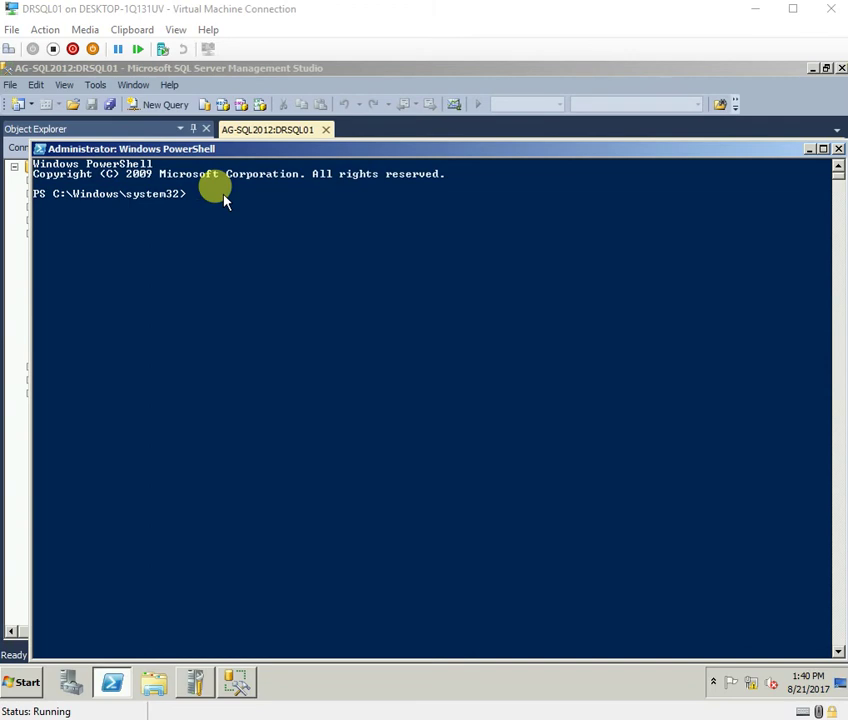
click(224, 197)
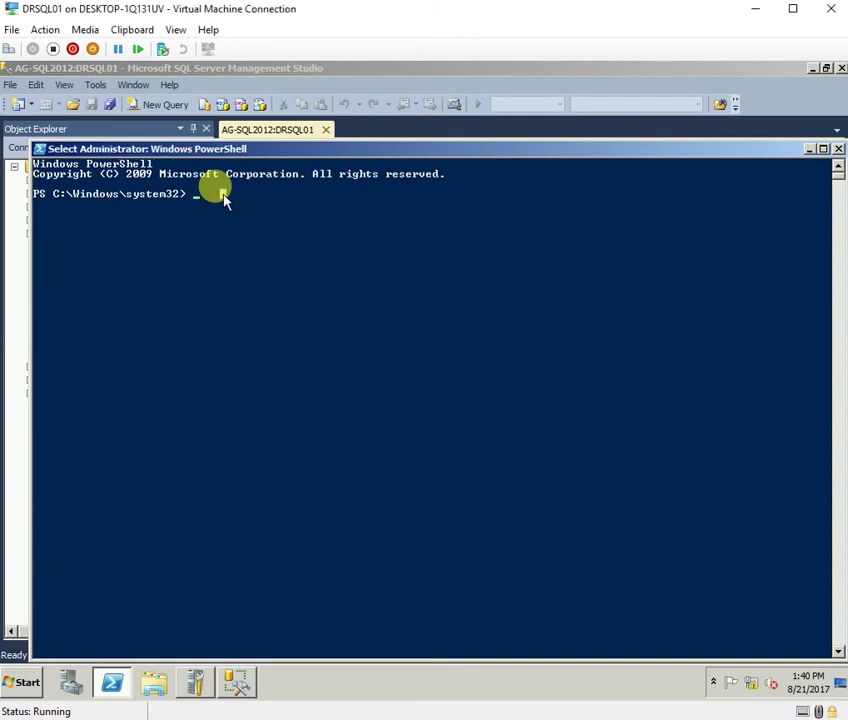
Step: Try to load the failover clustering module with "import-modules failovercluster" and "import-modules failoverclusters"
text(impor)
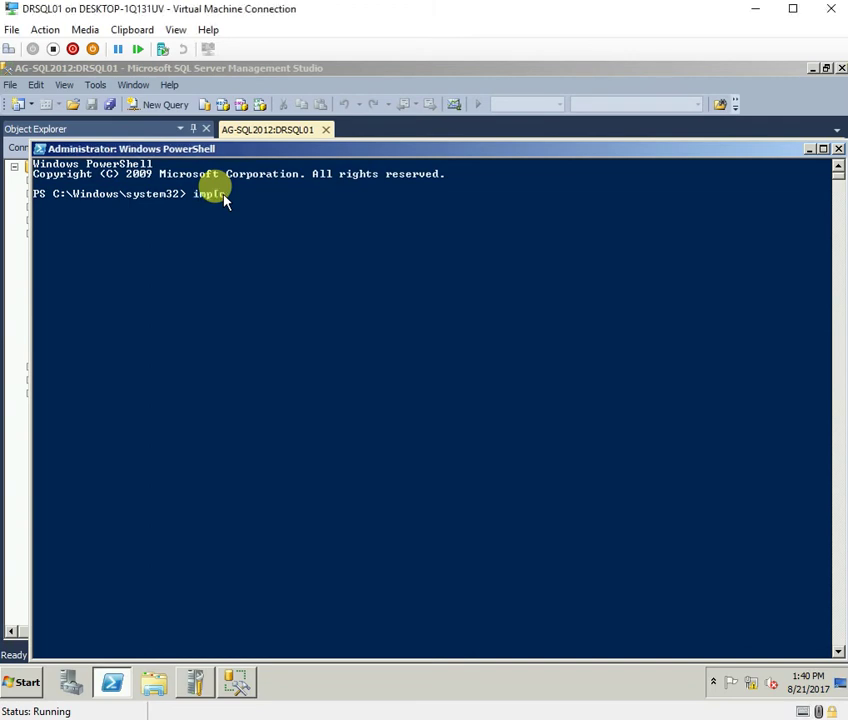
key(BackSpace)
text(ort-modules failo)
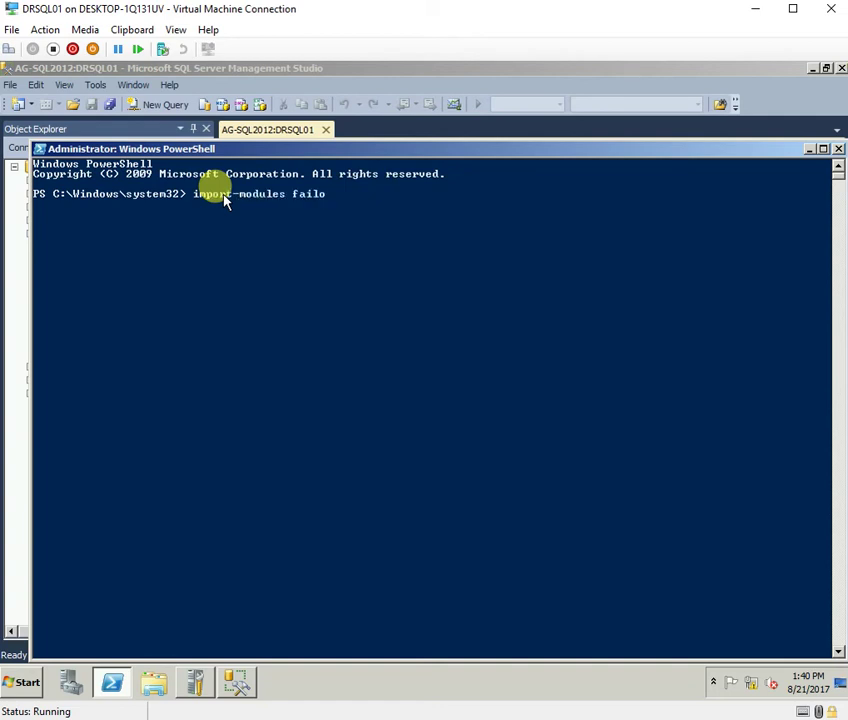
text(vercluster)
key(Return)
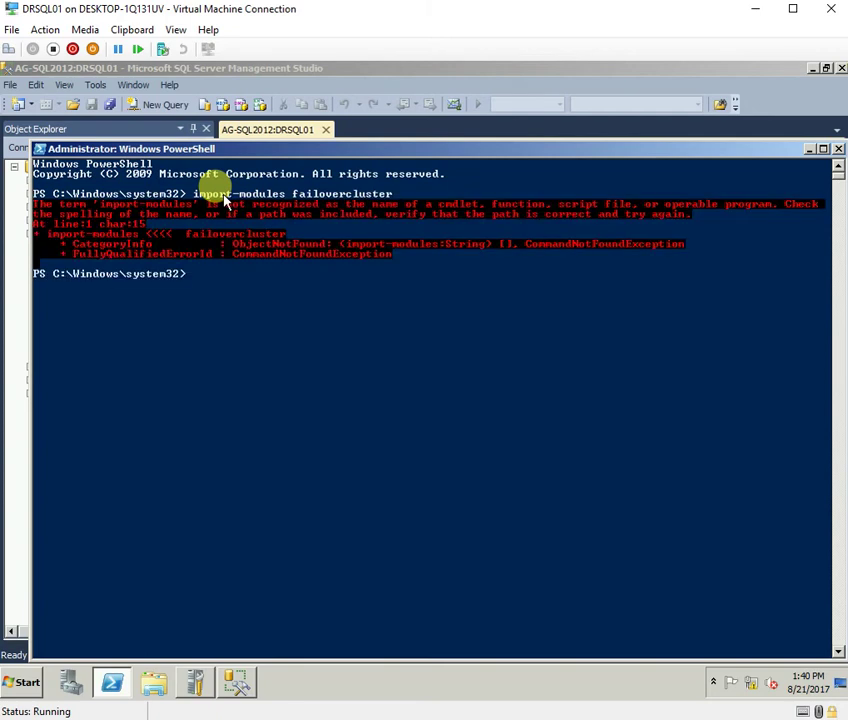
key(Up)
text(s)
key(Return)
Step: Correct the previous command to "import-module failoverclusters" and run it to load the failover clustering cmdlets
key(Up)
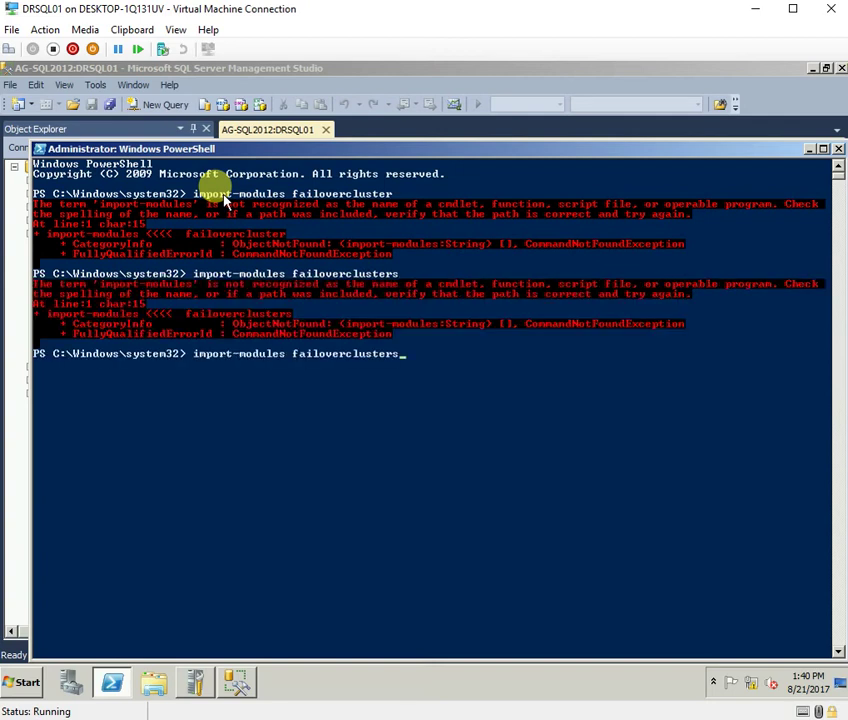
key(Left)
key(Left)
key(Left)
key(Left)
key(Left)
key(Left)
key(Left)
key(Left)
key(Left)
key(Left)
key(Left)
key(Left)
key(Left)
key(Left)
key(Left)
key(Left)
key(Left)
key(BackSpace)
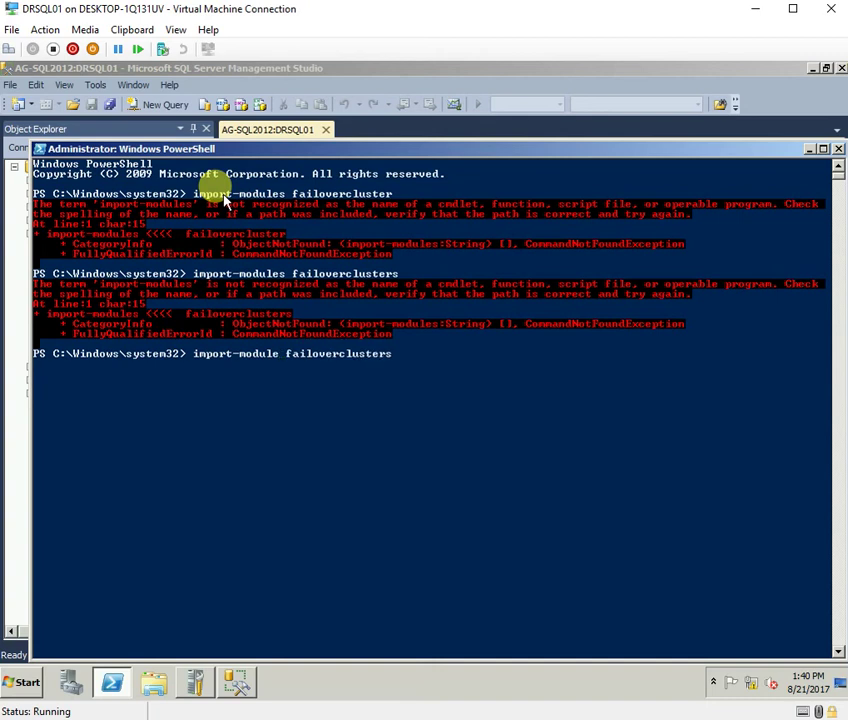
key(Return)
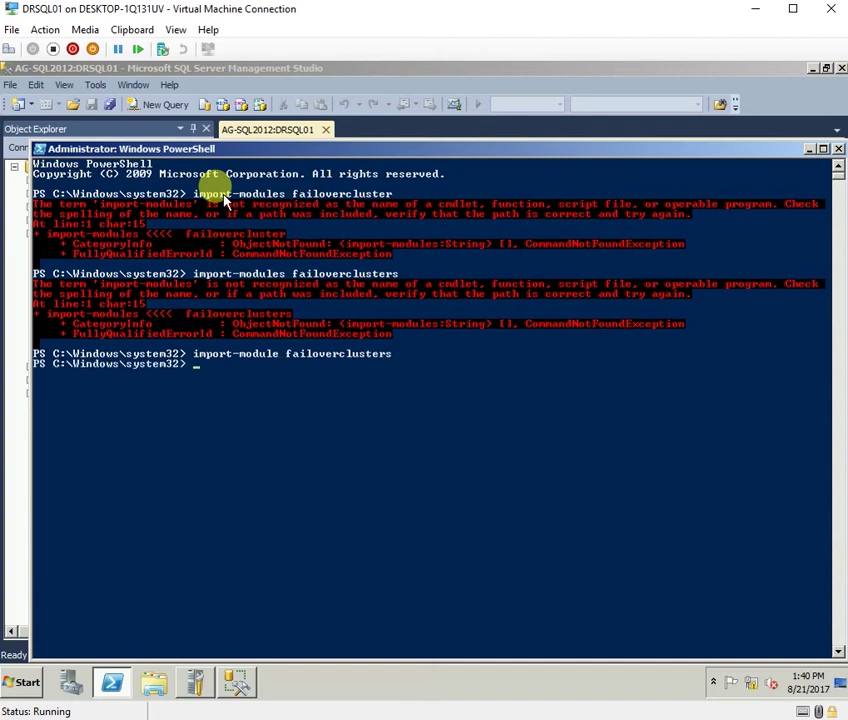
Step: Remove DRSQL01's quorum vote by running (Get-ClusterNode "DRSQL01").NodeWeight = 0
click(244, 388)
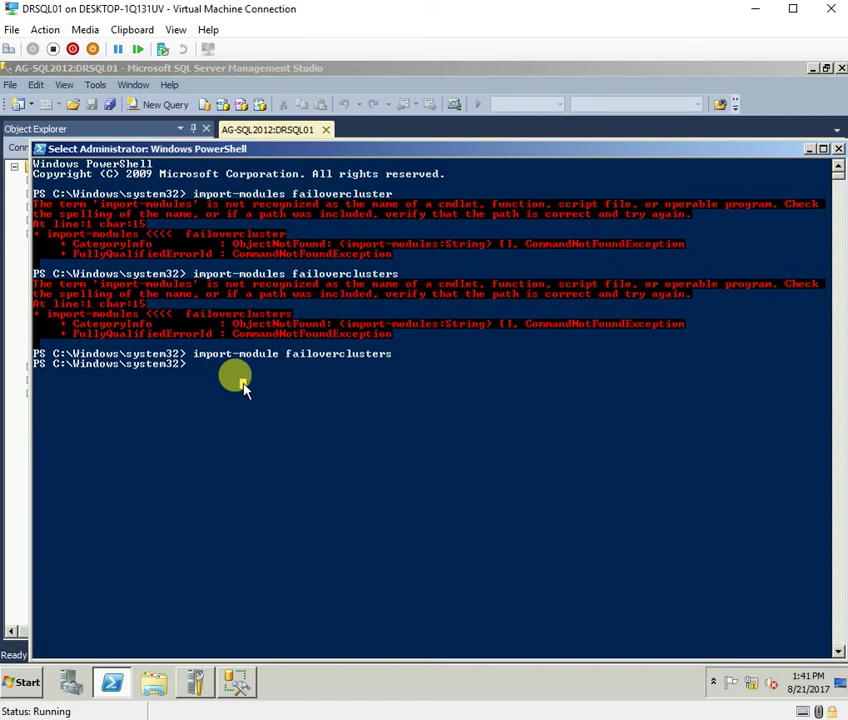
text('9)
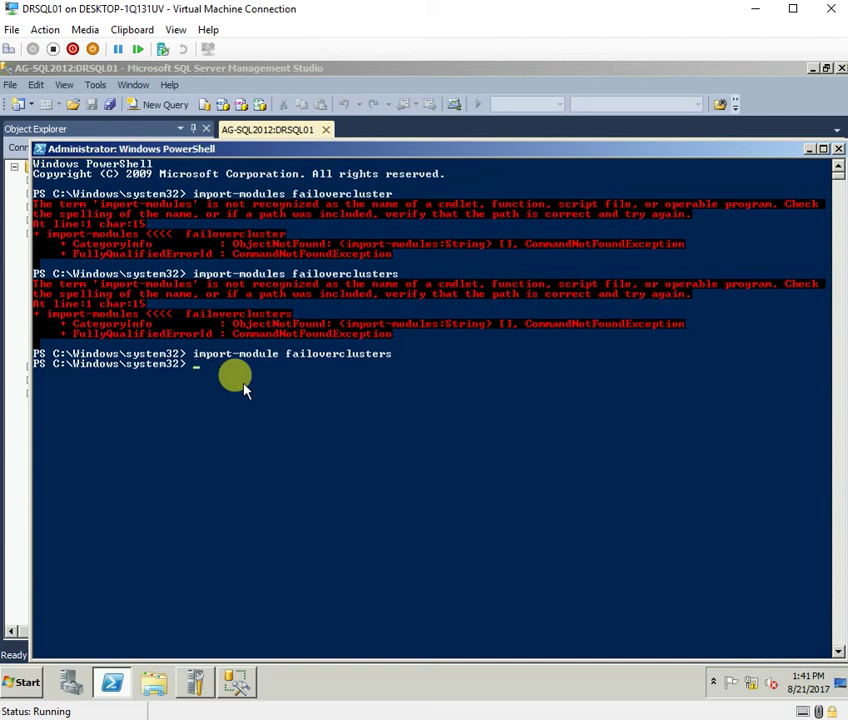
text(Get-ClusterNode)
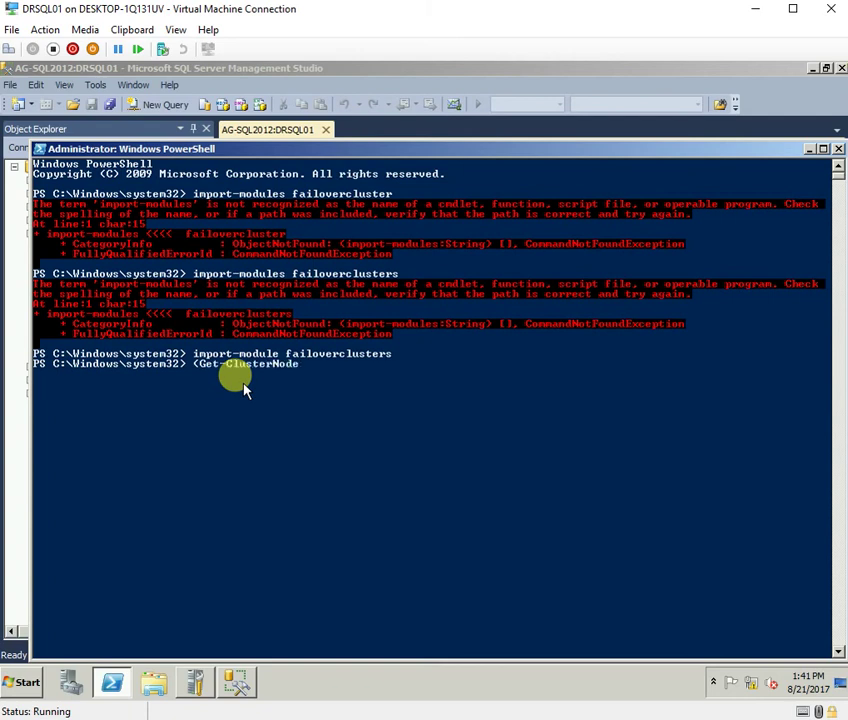
text( "DRSQL01").nODE)
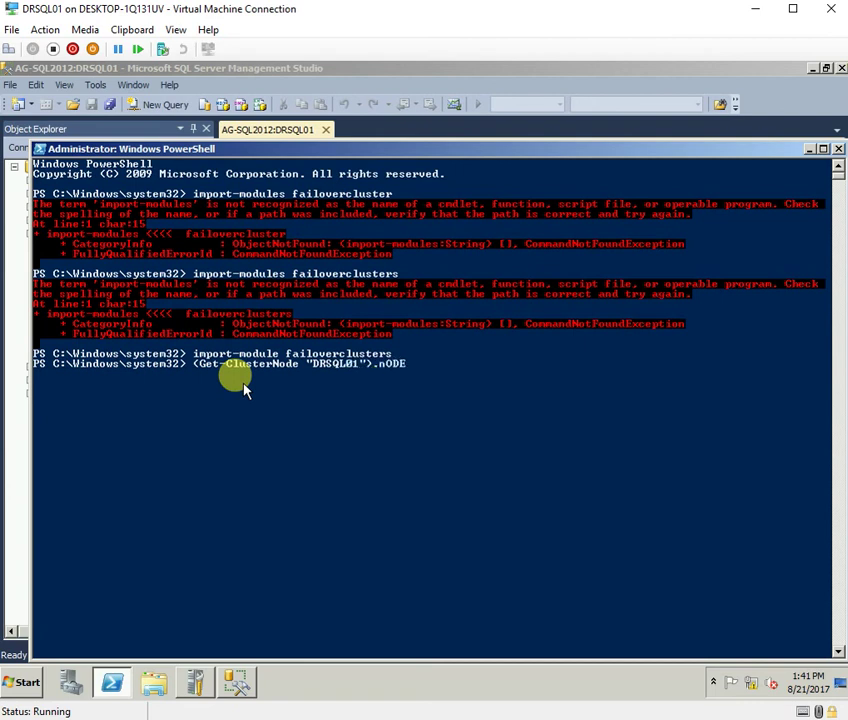
key(BackSpace)
key(BackSpace)
key(BackSpace)
key(BackSpace)
text(NodeWeight = 0)
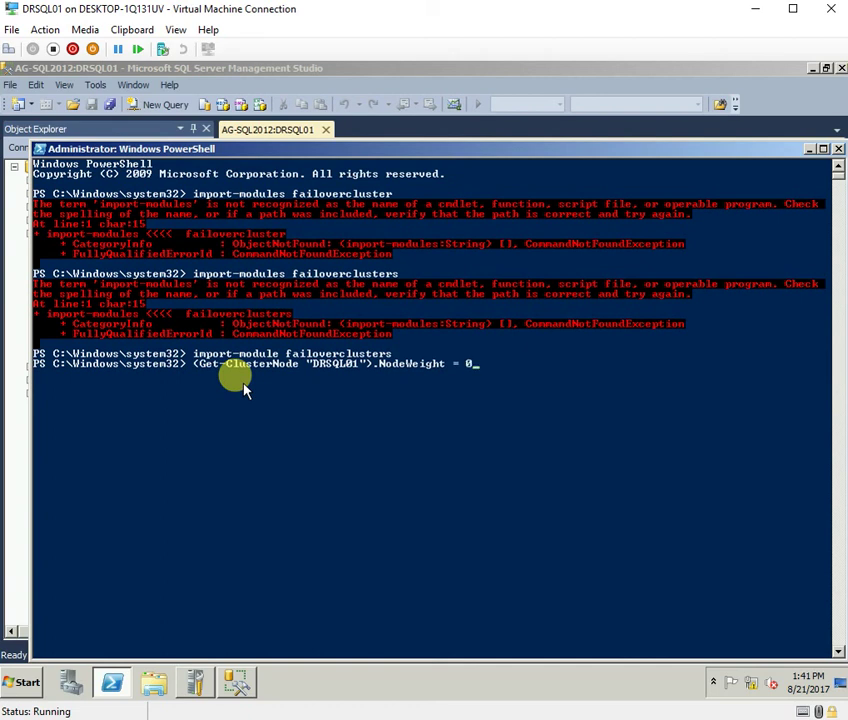
key(Return)
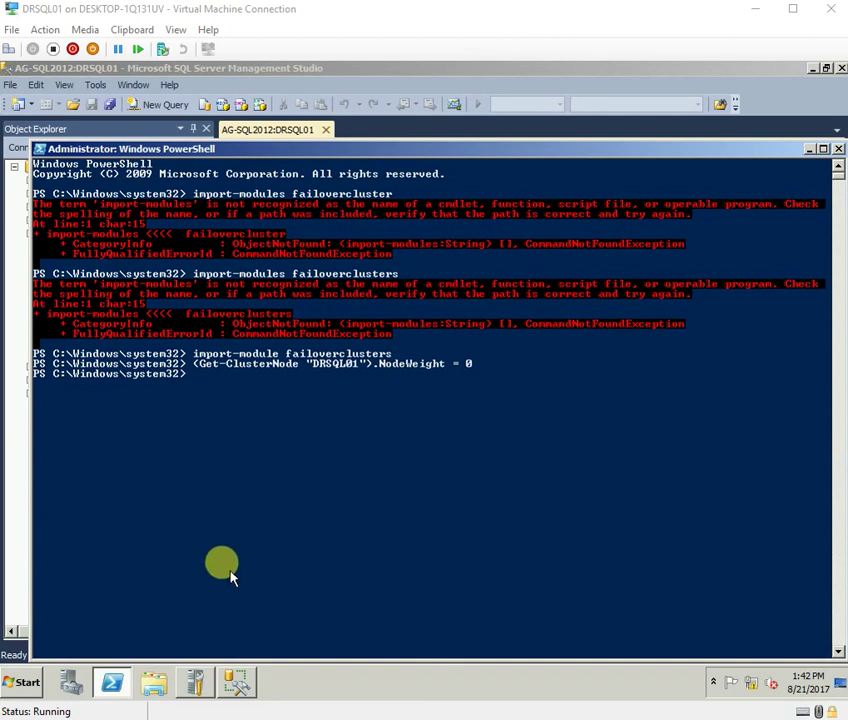
Step: Back in SQL Server Management Studio, reload the AG-SQL2012 dashboard and check DRSQL01's vote count in the cluster quorum information
click(236, 682)
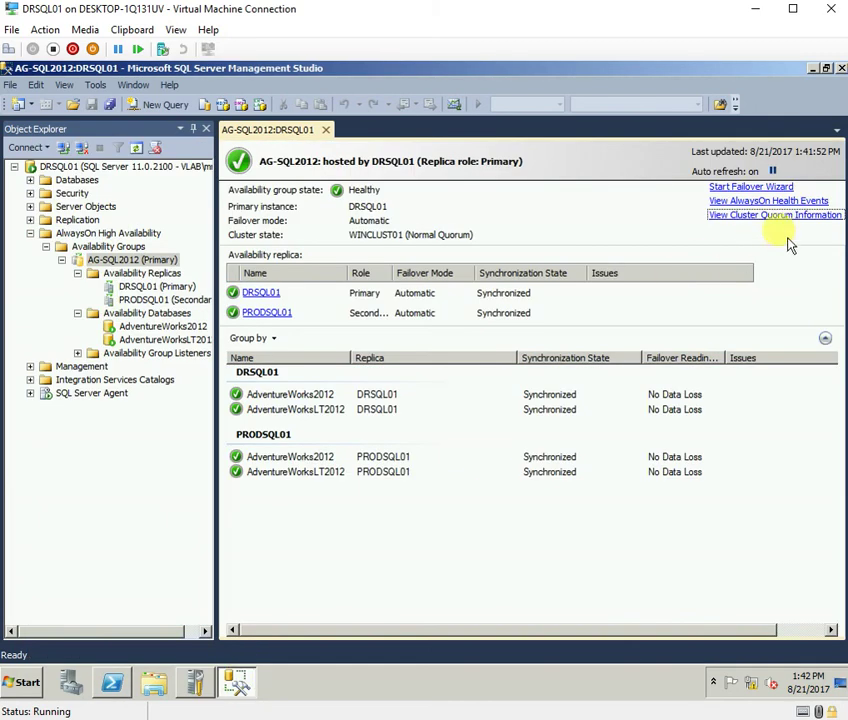
click(325, 130)
right_click(157, 266)
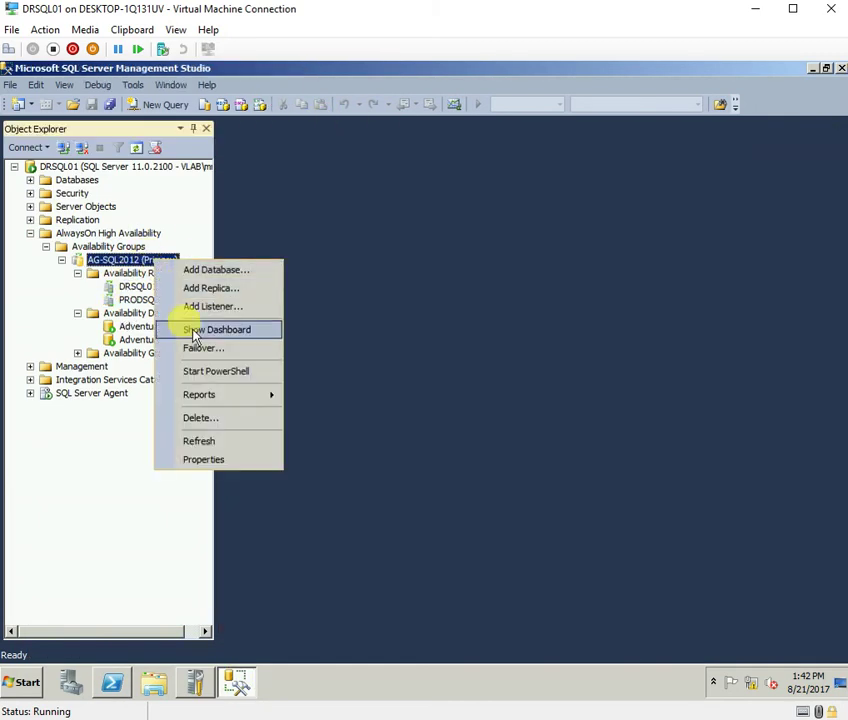
click(222, 330)
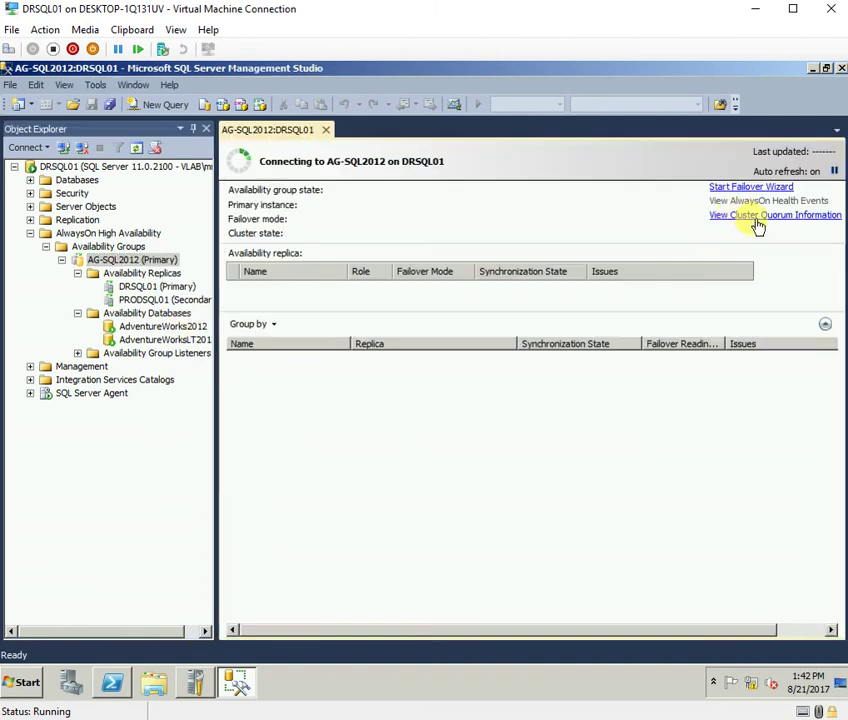
click(757, 217)
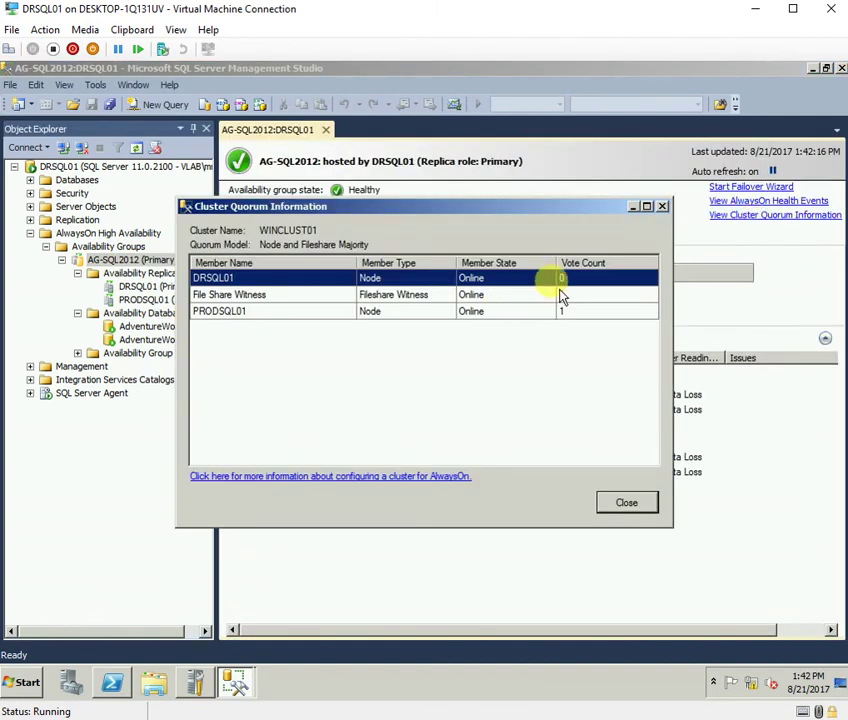